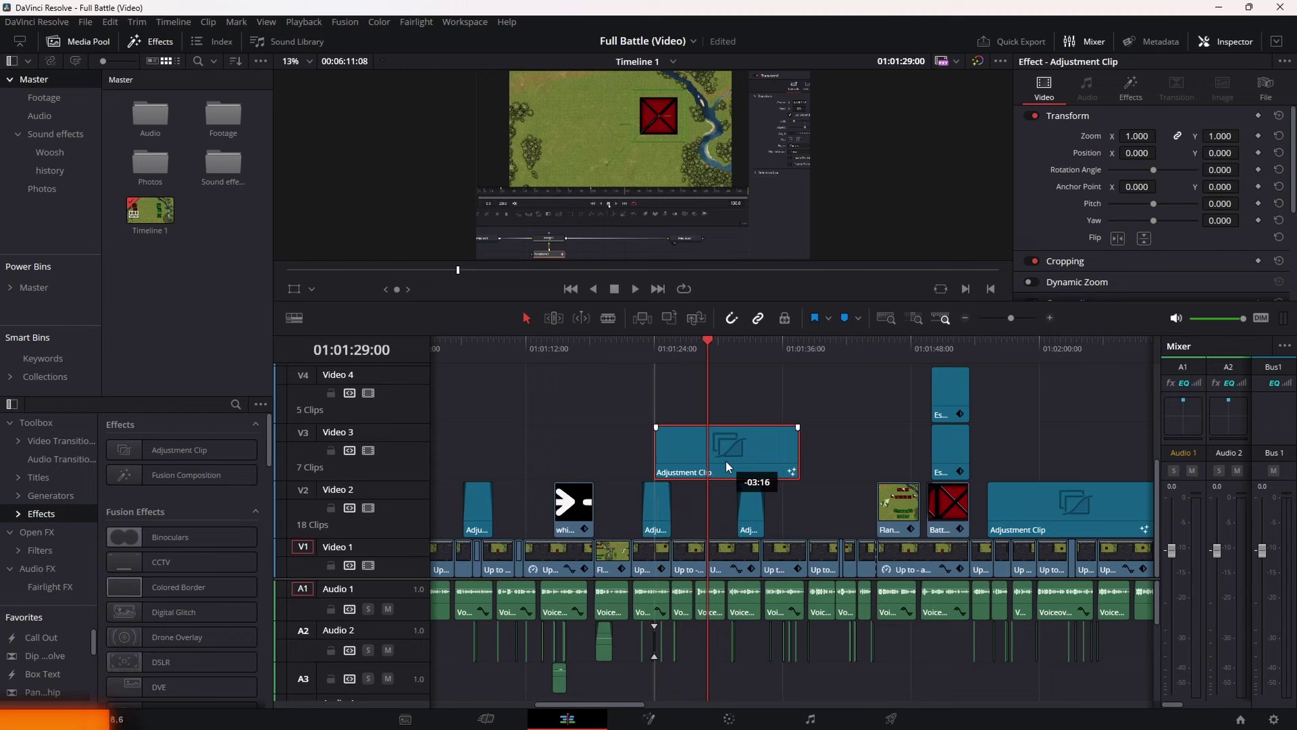
Move the adjustment clip on the Video 3 track about 3 seconds 16 frames earlier.
left_click_drag(725, 462, 725, 462)
left_click(804, 515)
left_click(884, 494)
left_click_drag(880, 485, 887, 484)
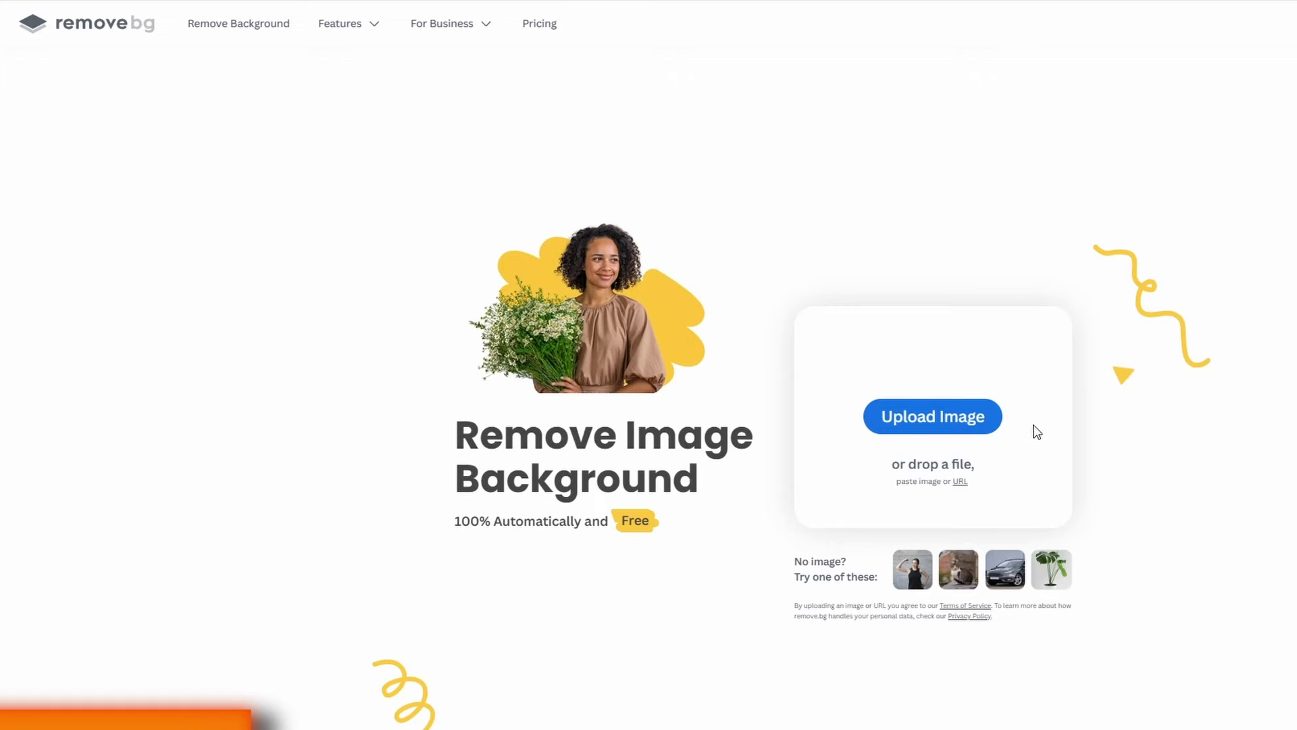
left_click_drag(1037, 432, 931, 414)
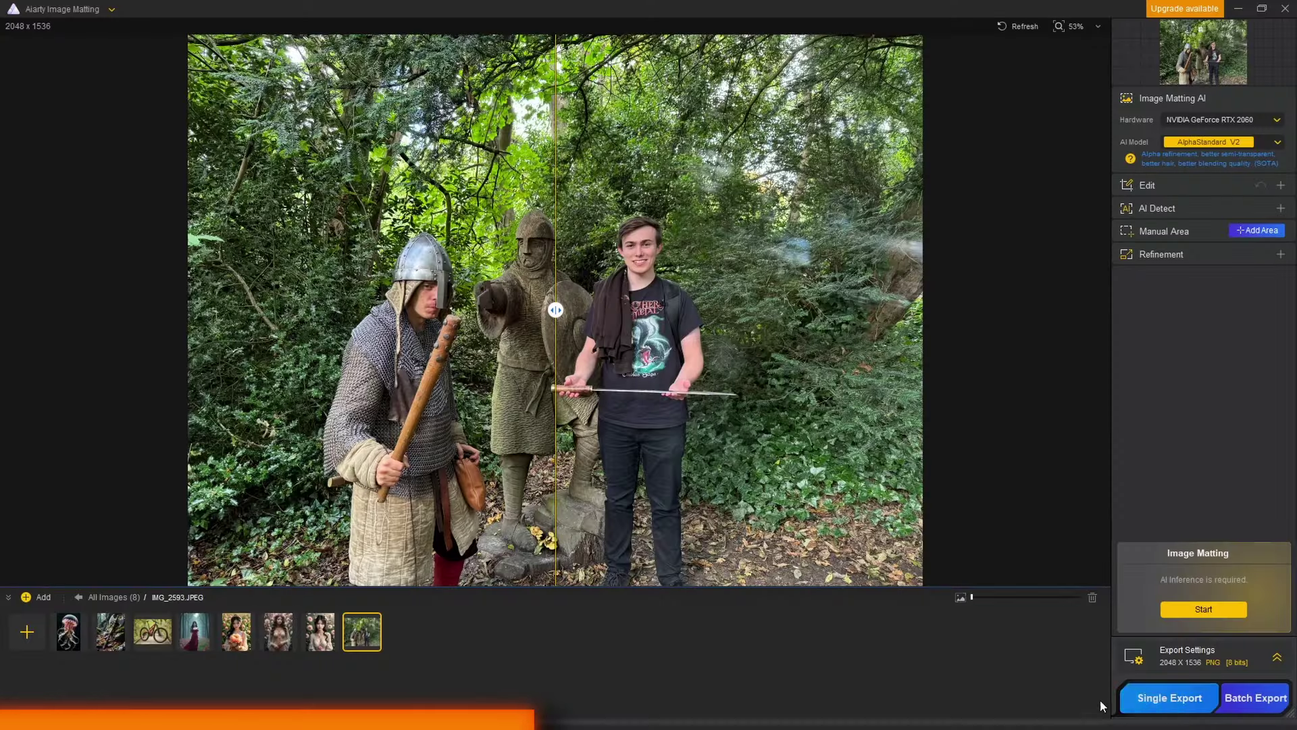
In Aiarty Image Matting, run AI matting on IMG_2593.JPEG and inspect the cut-out edges in IMG_2593_attr1_subject.png.
left_click(1228, 608)
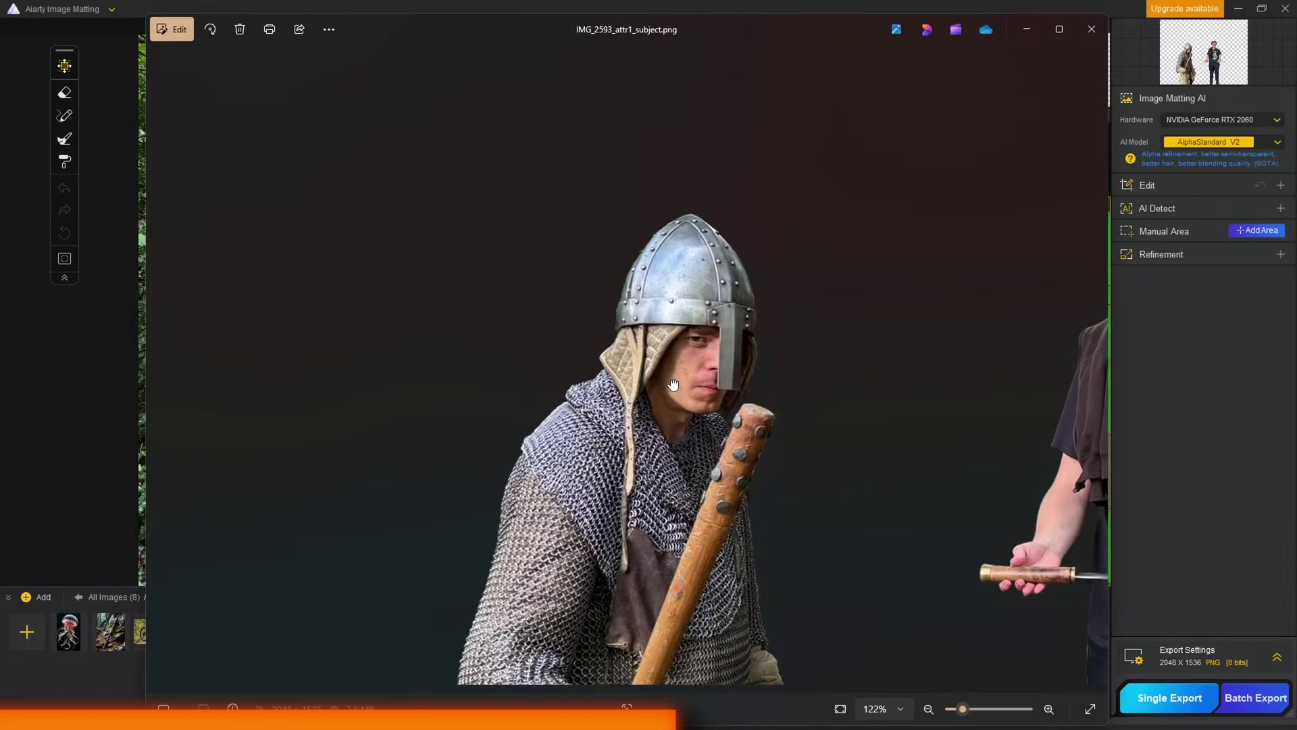
left_click_drag(681, 358, 699, 291)
left_click_drag(717, 443, 718, 310)
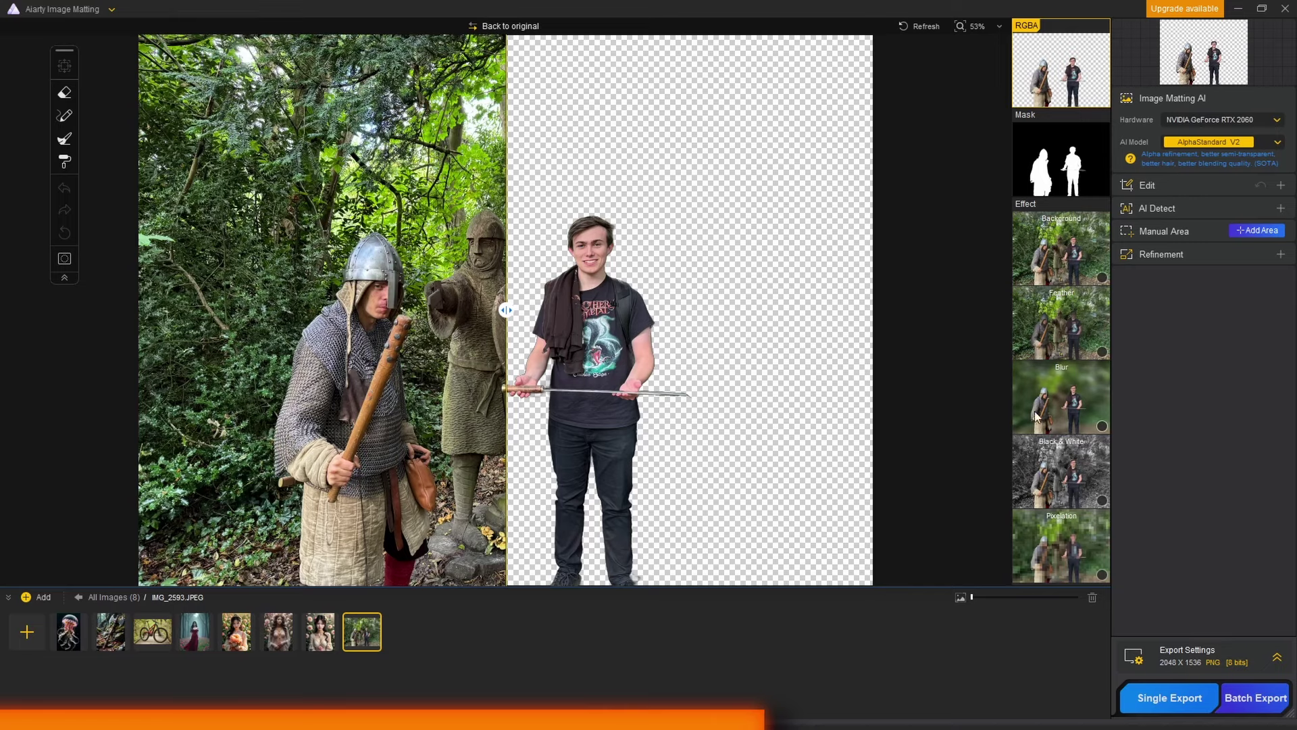
Enable the Blur effect and a solid green Background effect for the matted photo and export this single image.
left_click(1062, 399)
left_click_drag(651, 325, 498, 324)
left_click(1063, 246)
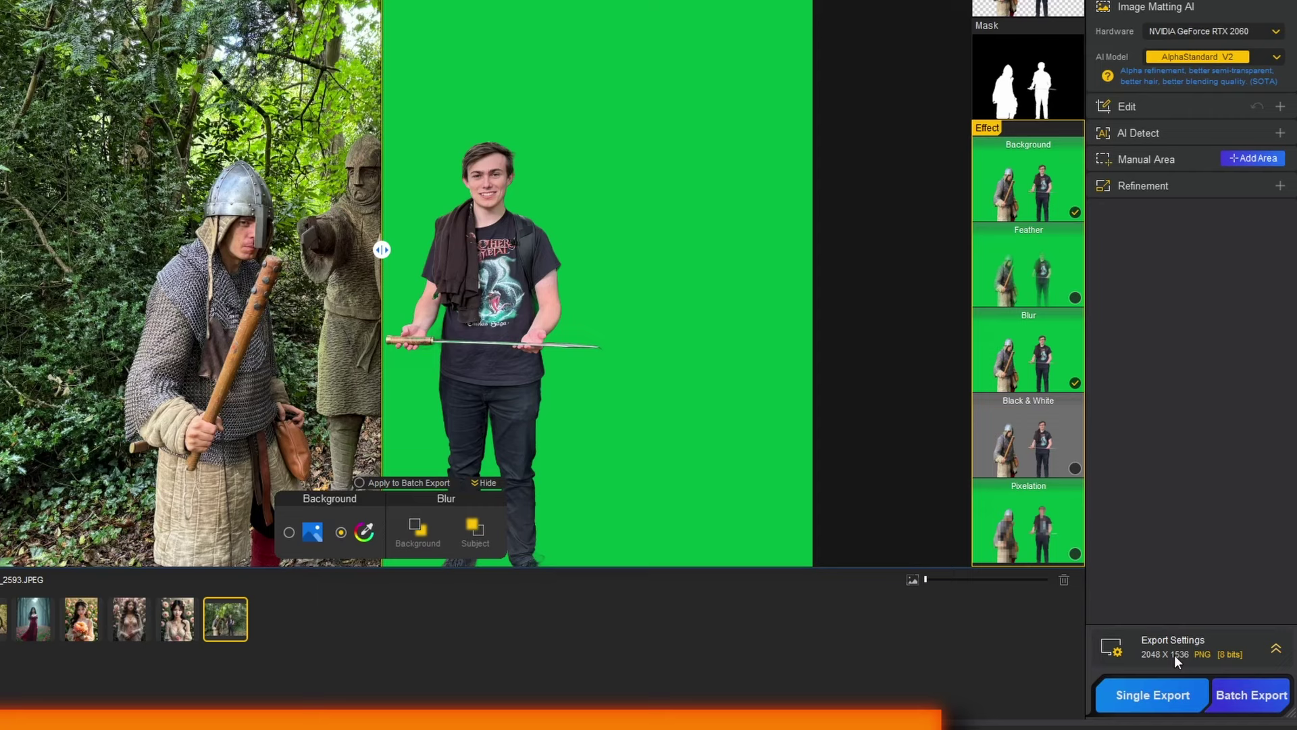
left_click(1169, 690)
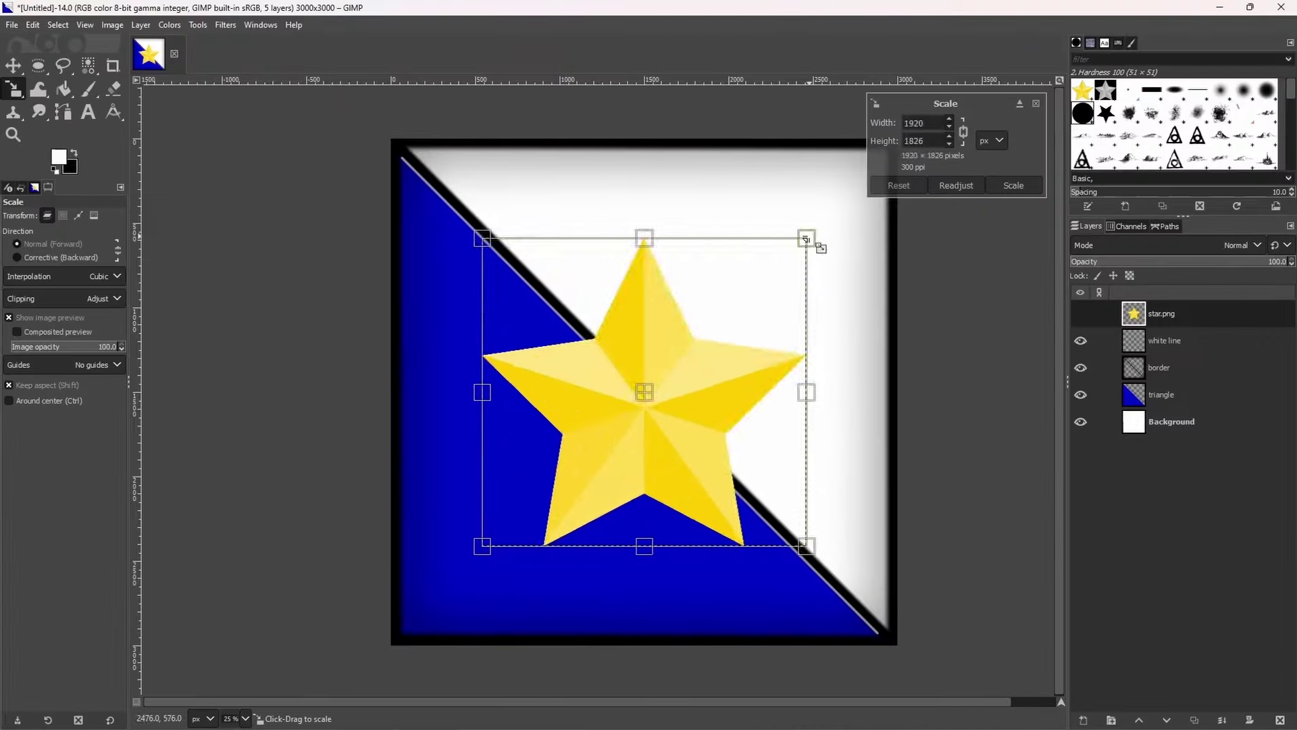
In GIMP, scale the star.png layer to 534 × 508 px and place it in the lower-left part of the blue triangle.
left_click_drag(819, 246, 647, 452)
left_click_drag(542, 519, 492, 583)
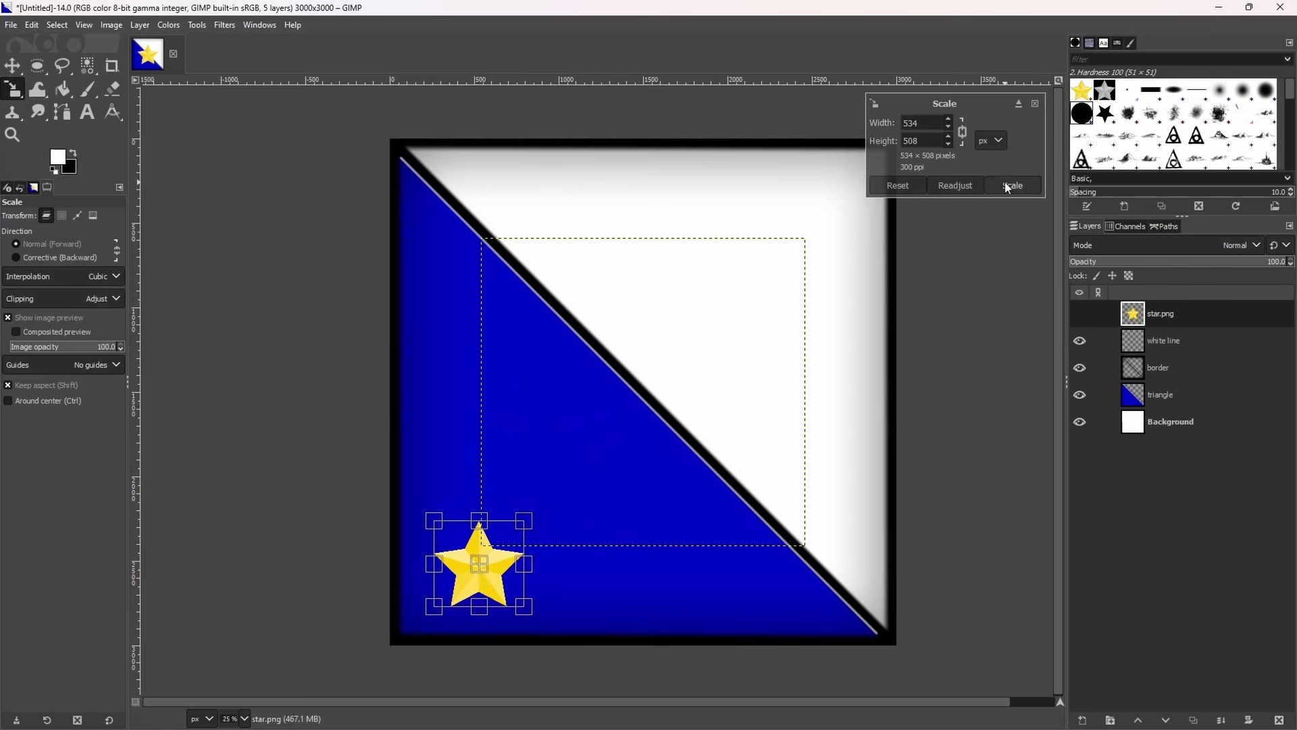
key("Return")
Scale down the second star layer, star.png #1, and place it in the upper-right part of the white area.
left_click(795, 274)
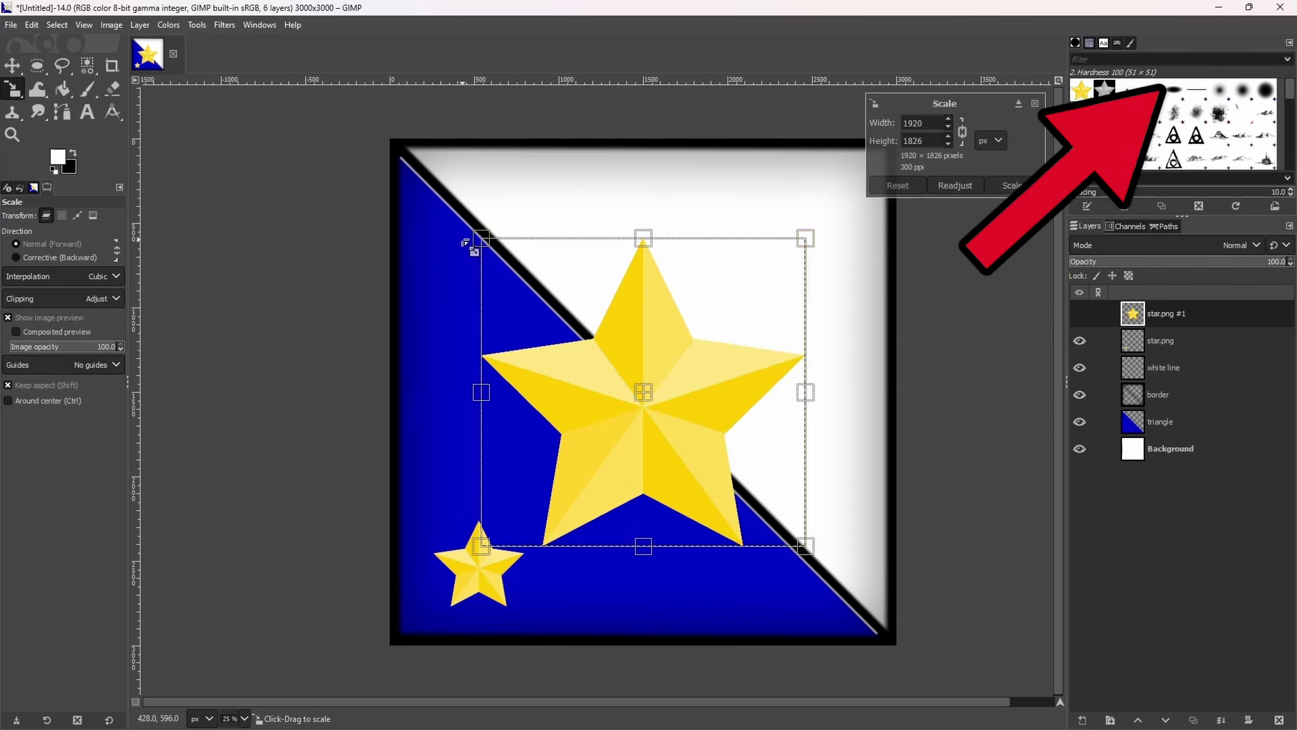
left_click_drag(463, 232, 733, 472)
left_click_drag(768, 513, 825, 209)
key("Return")
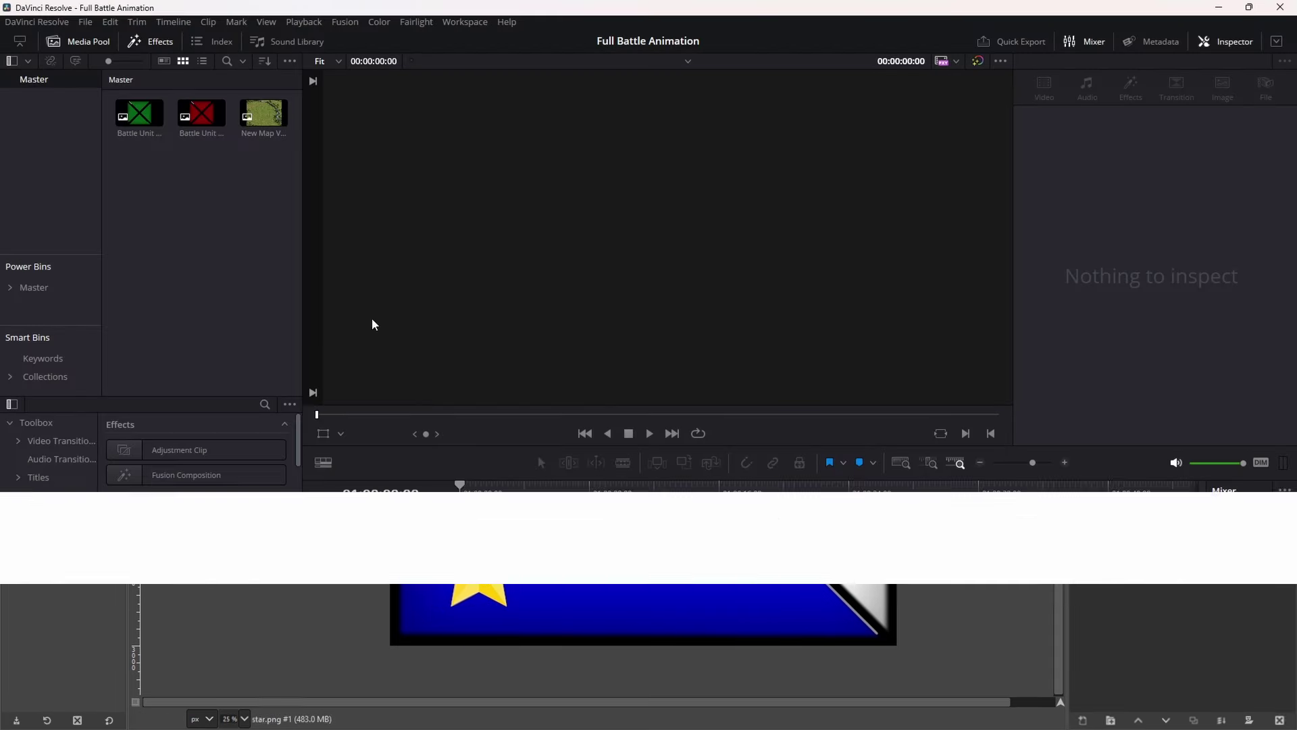
In DaVinci Resolve, add New Map V2.jpg to the timeline with a Zoom of 1.350 and a length of 10 seconds.
left_click_drag(262, 121, 459, 558)
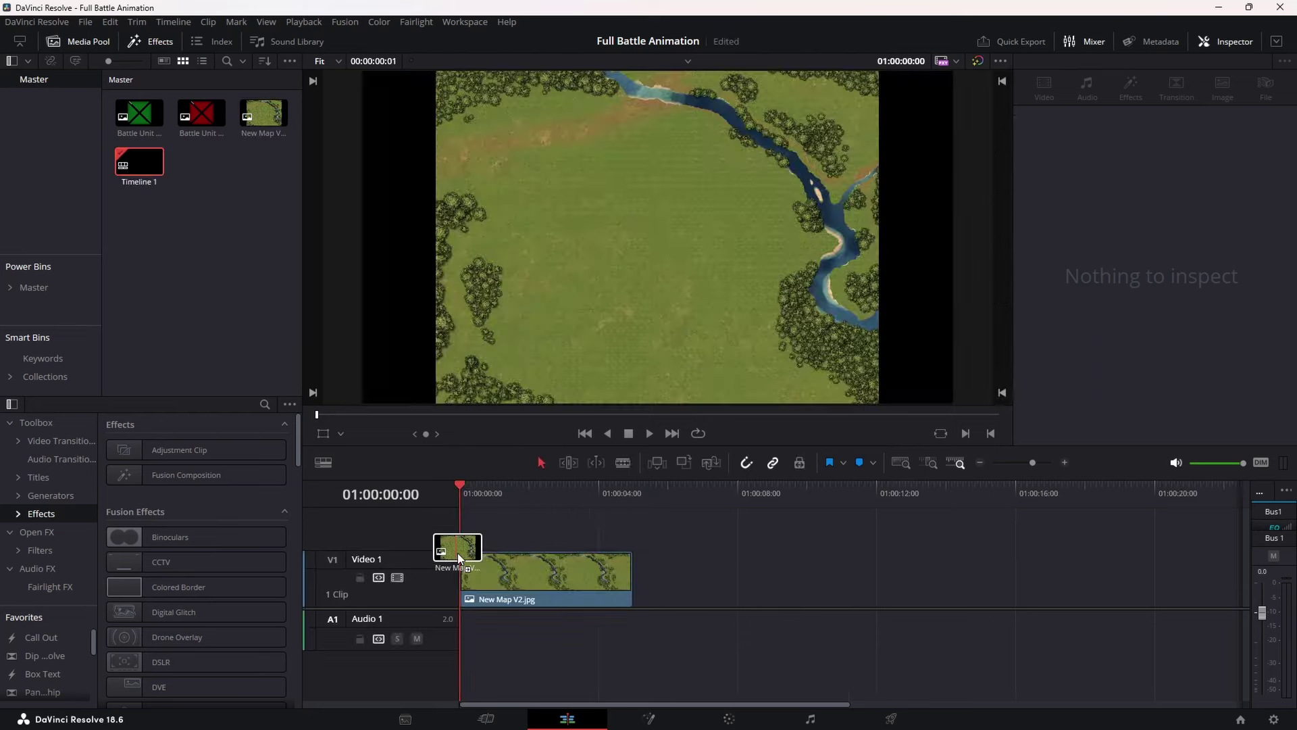
left_click(472, 569)
left_click_drag(1137, 136, 1148, 136)
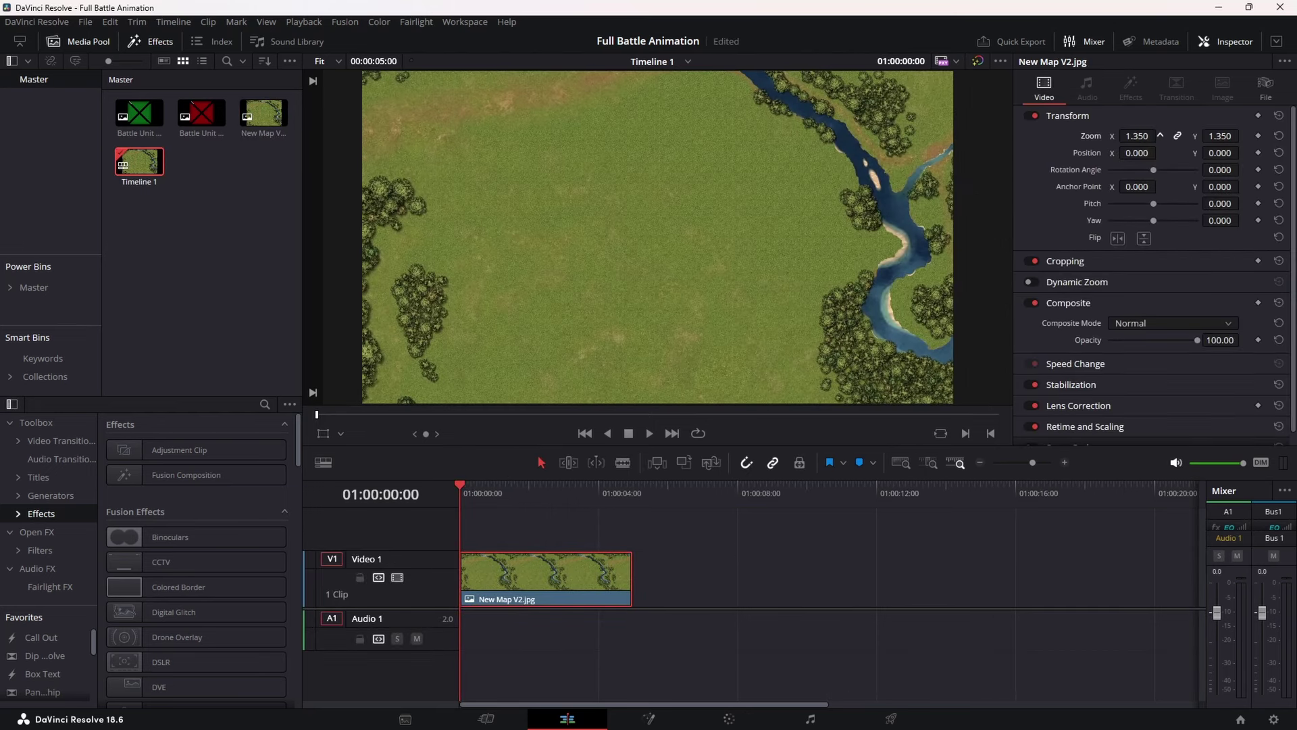
left_click_drag(630, 578, 804, 566)
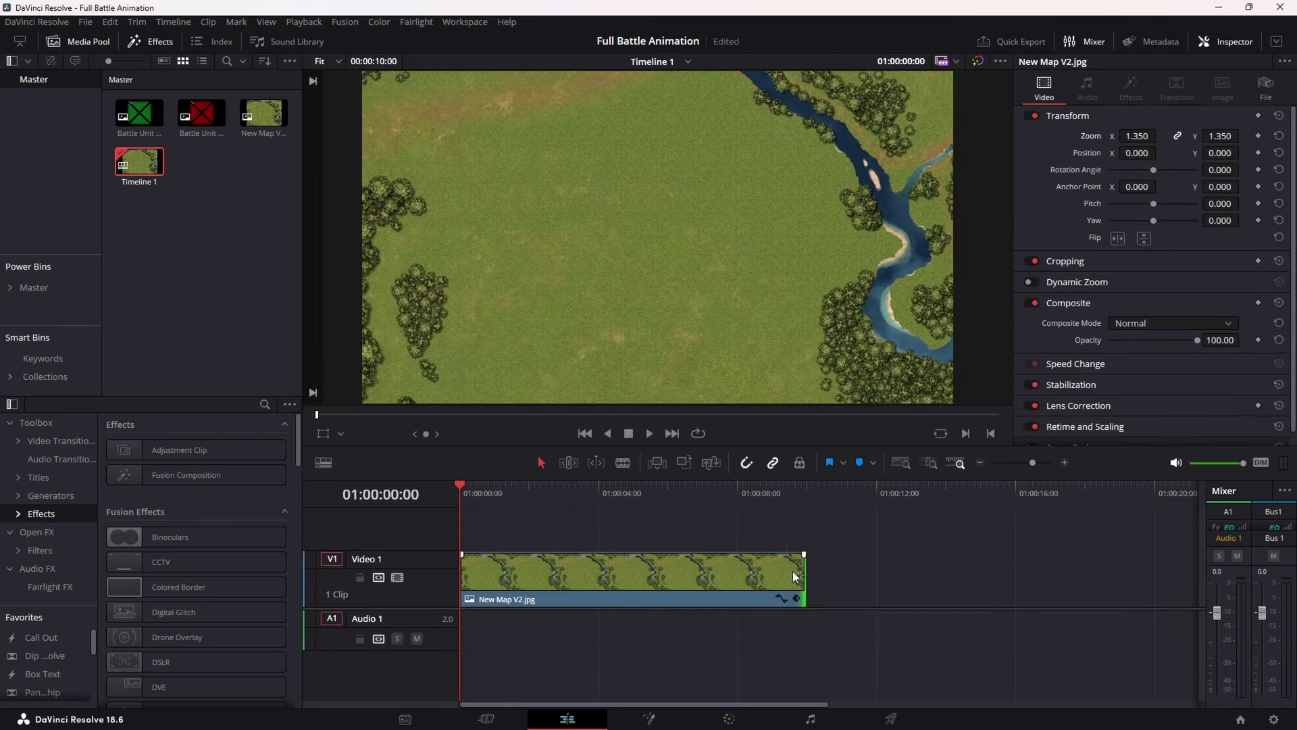
Add an adjustment clip above the map, extend it to the map's 10-second length, and open it in Fusion.
left_click_drag(241, 448, 471, 553)
left_click_drag(632, 549, 805, 550)
right_click(716, 545)
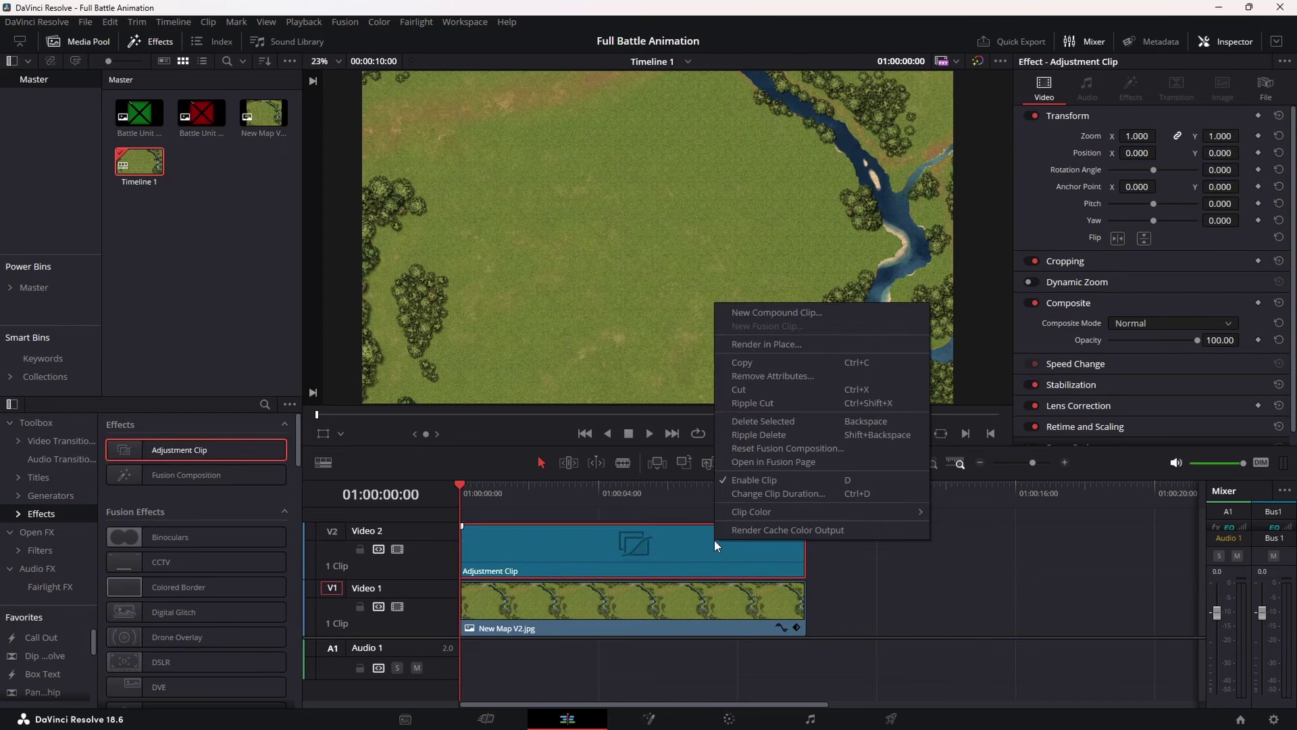
left_click(844, 465)
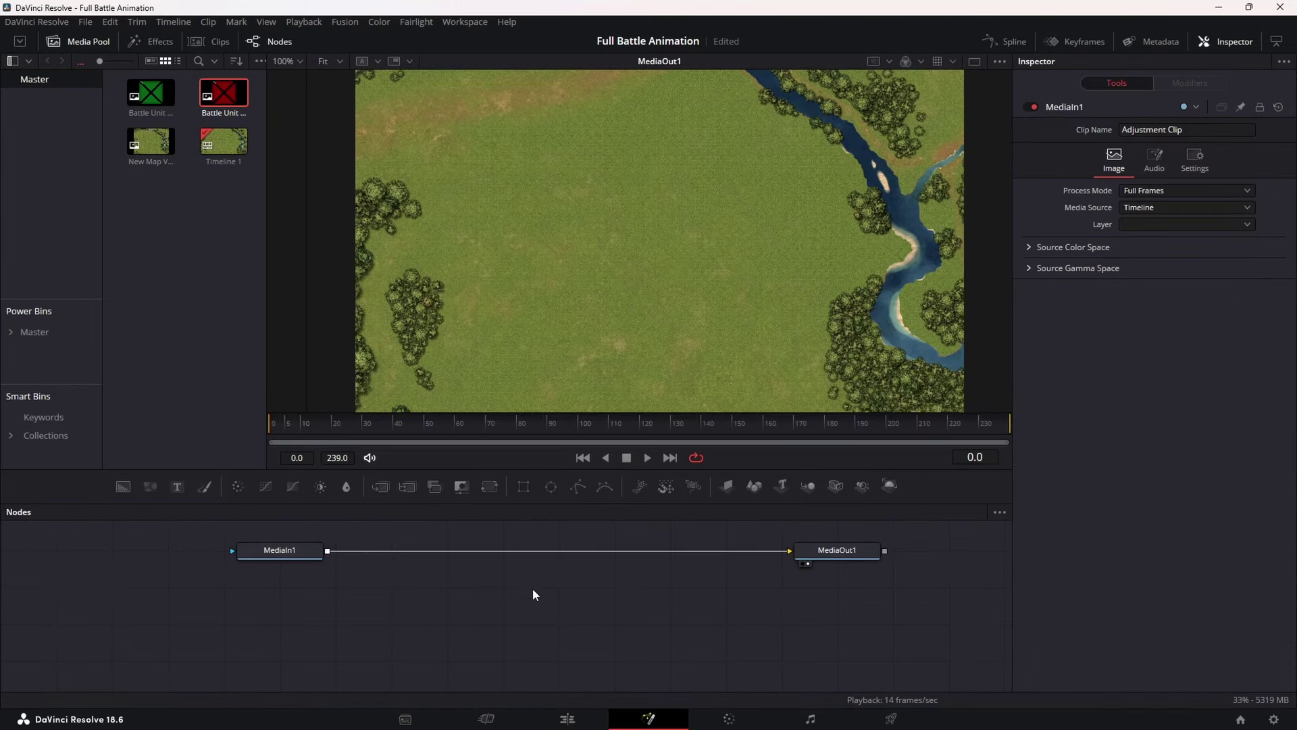
Merge Battle Unit Red.png into the connection between MediaIn1 and MediaOut1, keeping its media node below the Merge node.
left_click_drag(224, 94, 426, 577)
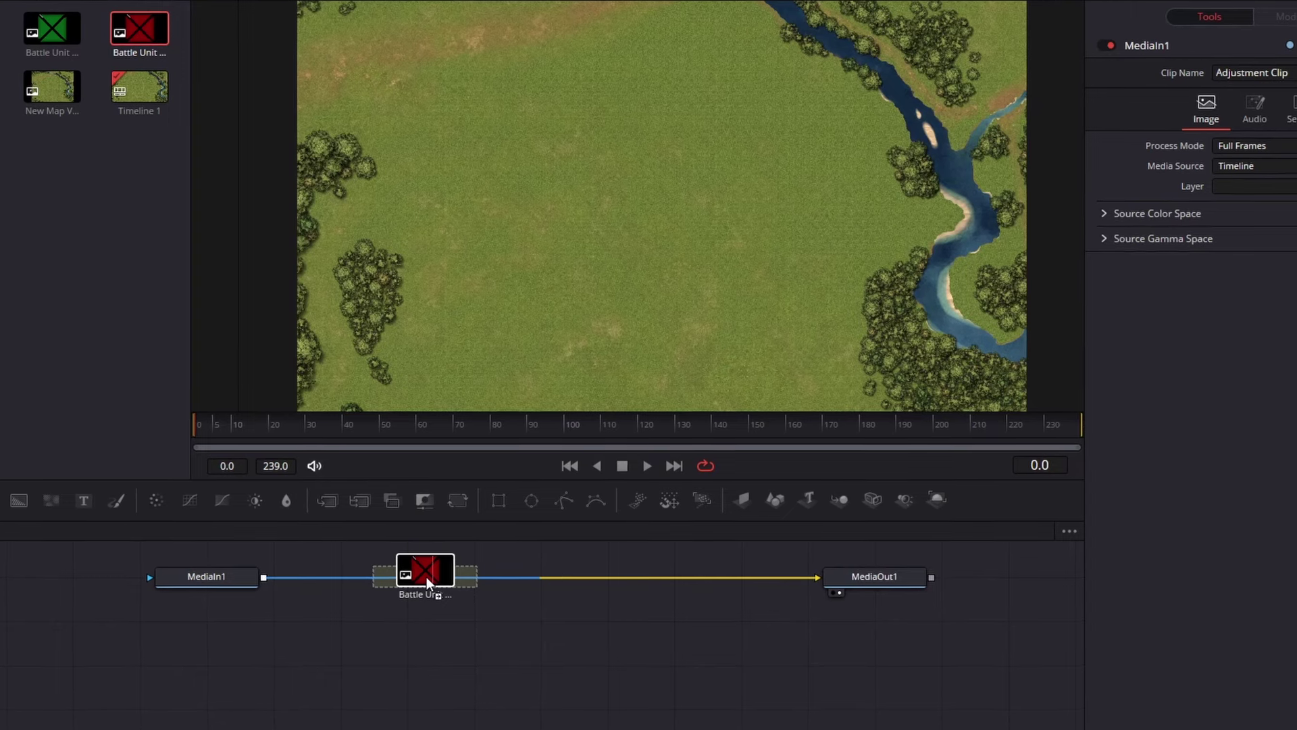
left_click_drag(254, 639, 456, 659)
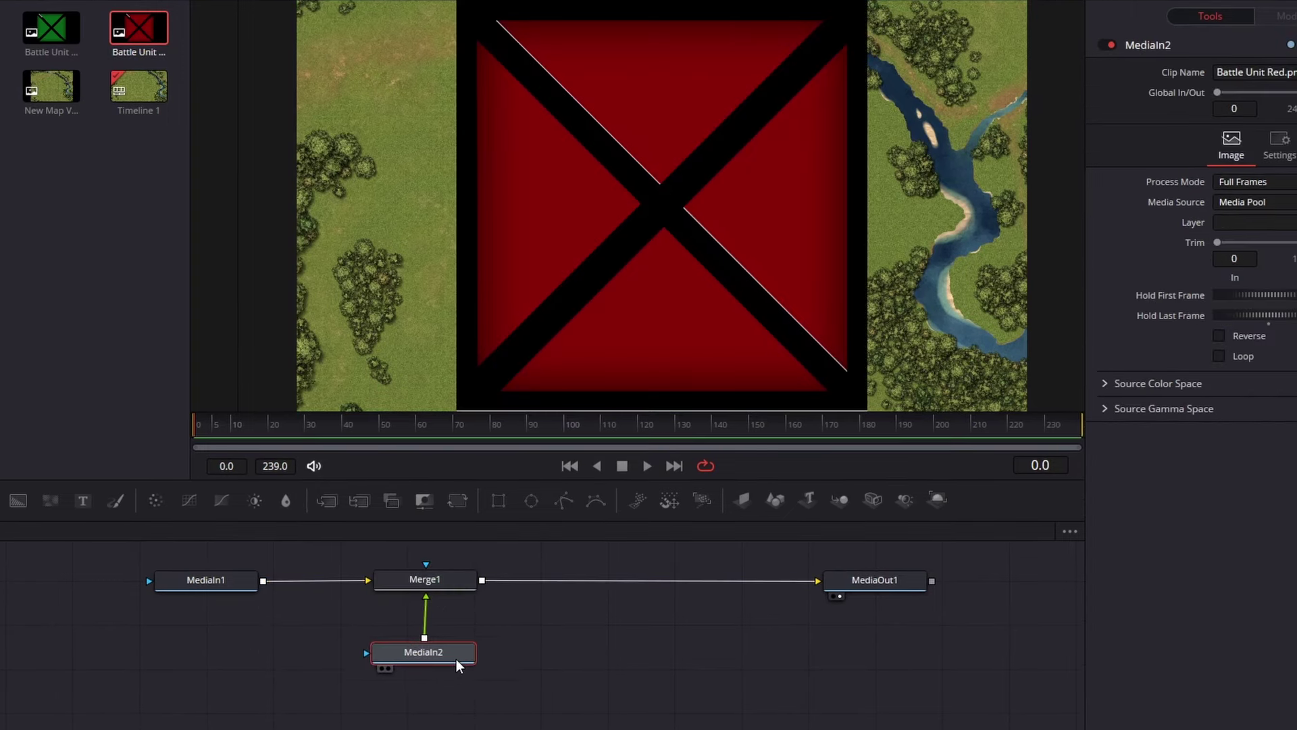
left_click(445, 579)
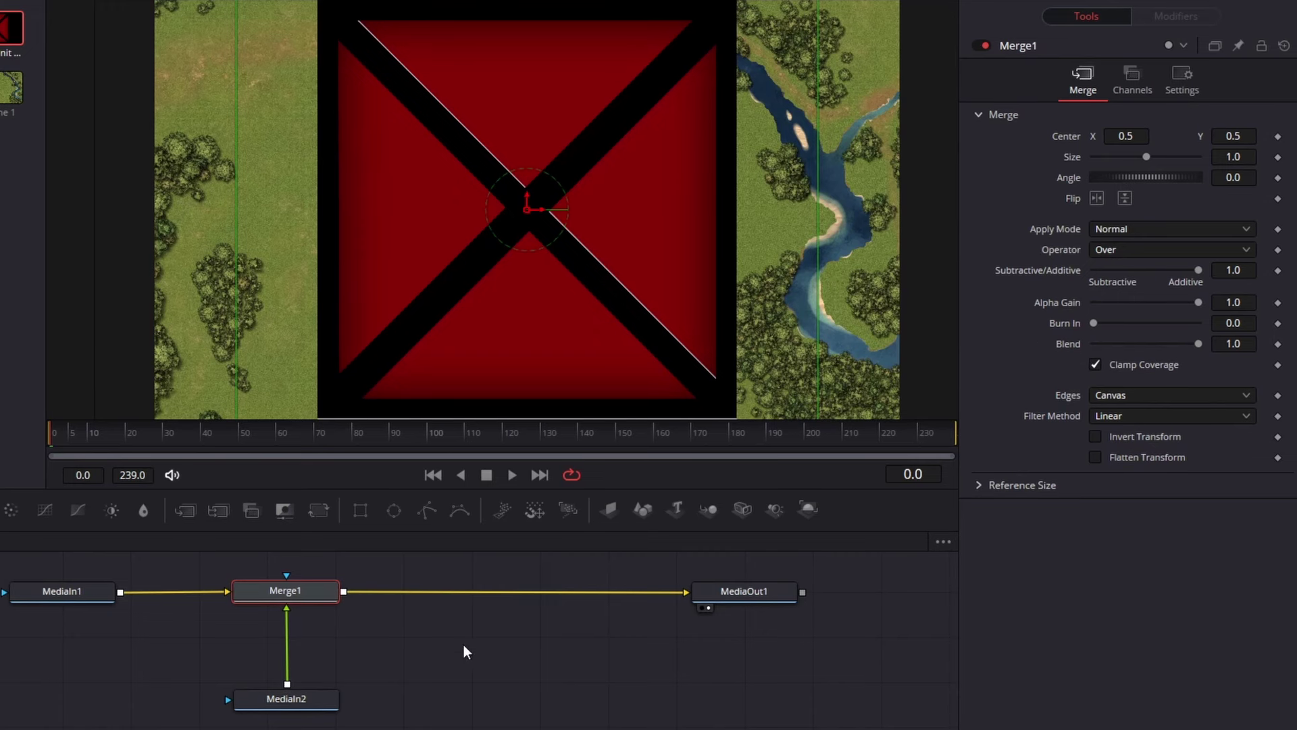
Insert a Transform node after MediaIn2, with Size 0.3 and the red unit centred at about X 0.42, Y 0.27.
left_click(323, 696)
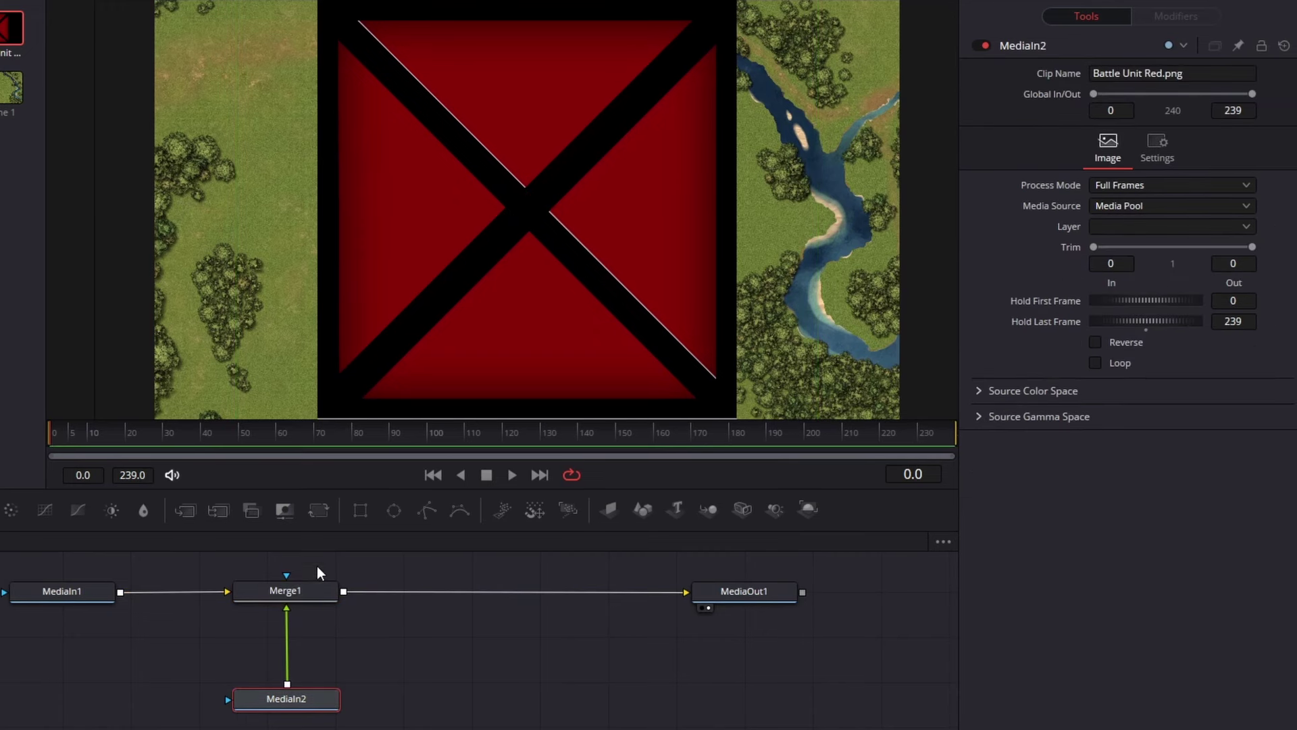
left_click(320, 510)
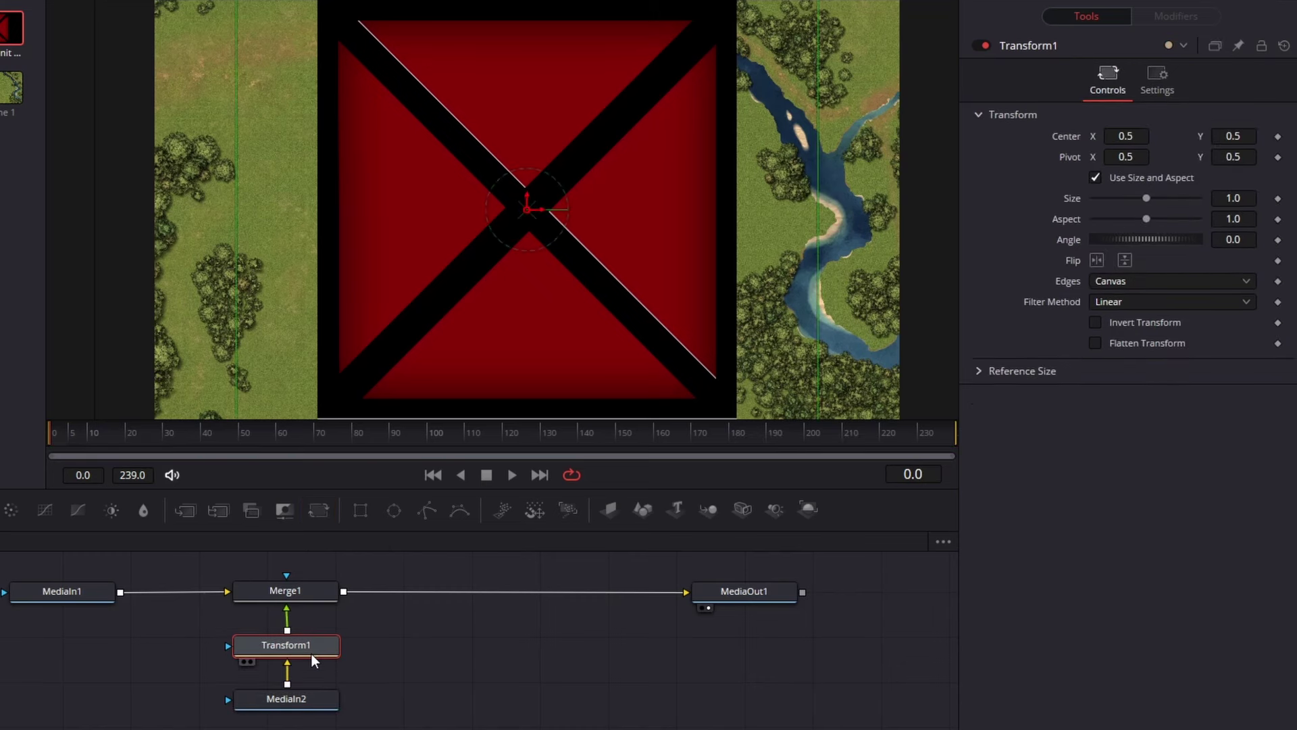
left_click_drag(1150, 201, 1085, 201)
left_click_drag(533, 213, 484, 351)
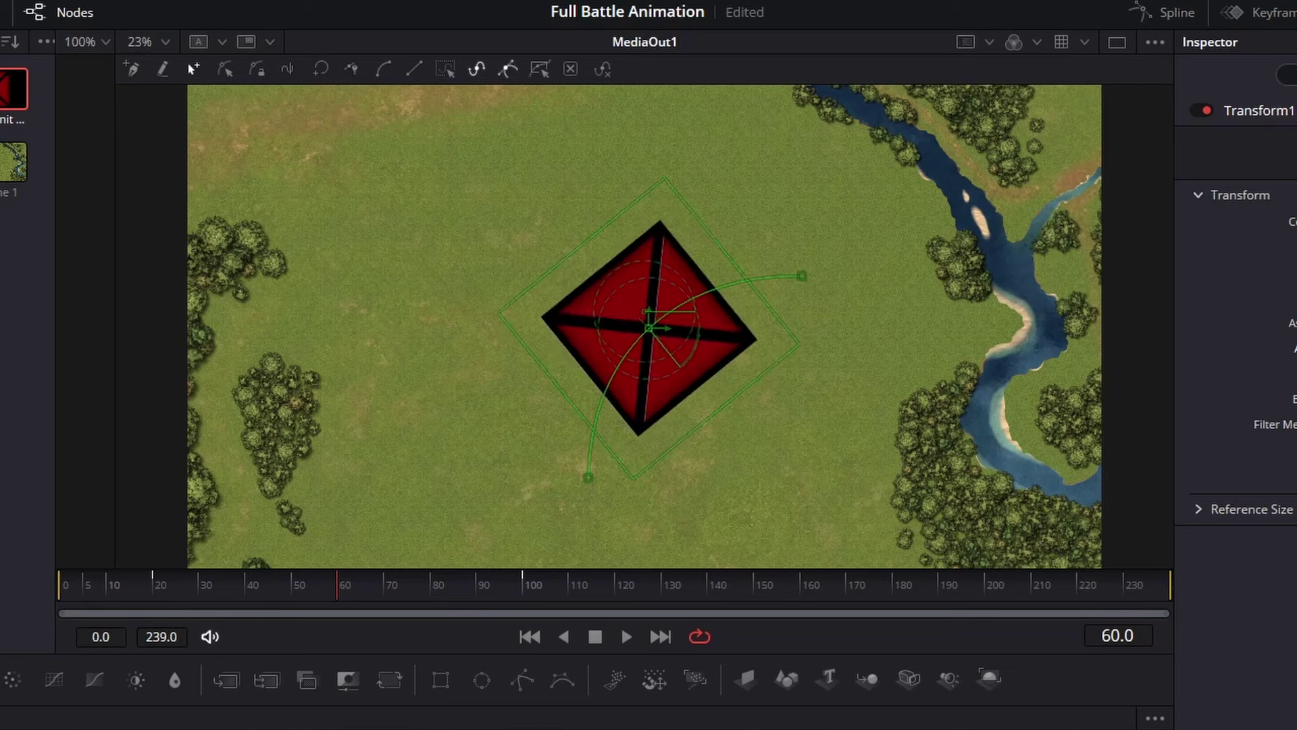
Keyframe the unit's Center at frame 20, move it up to about X 0.43, Y 0.64 at frame 100, and play the movement.
left_click_drag(349, 589, 154, 588)
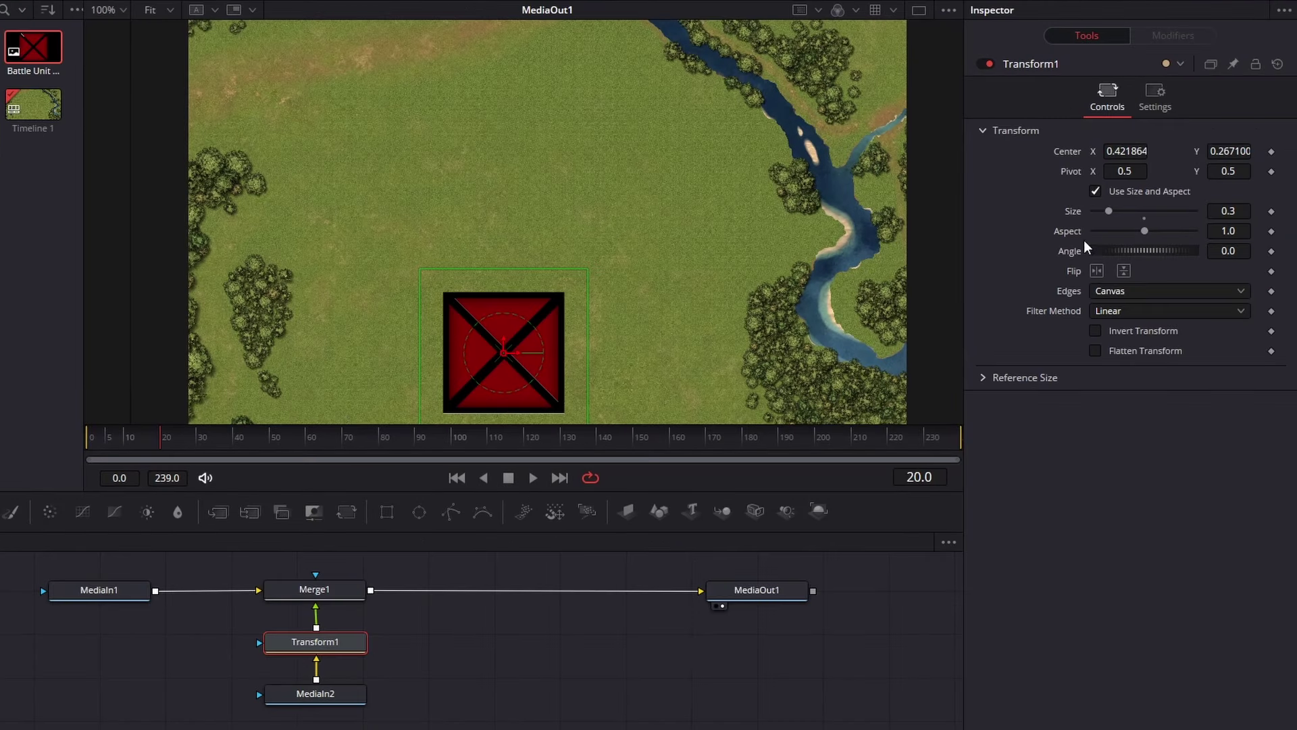
left_click(1272, 152)
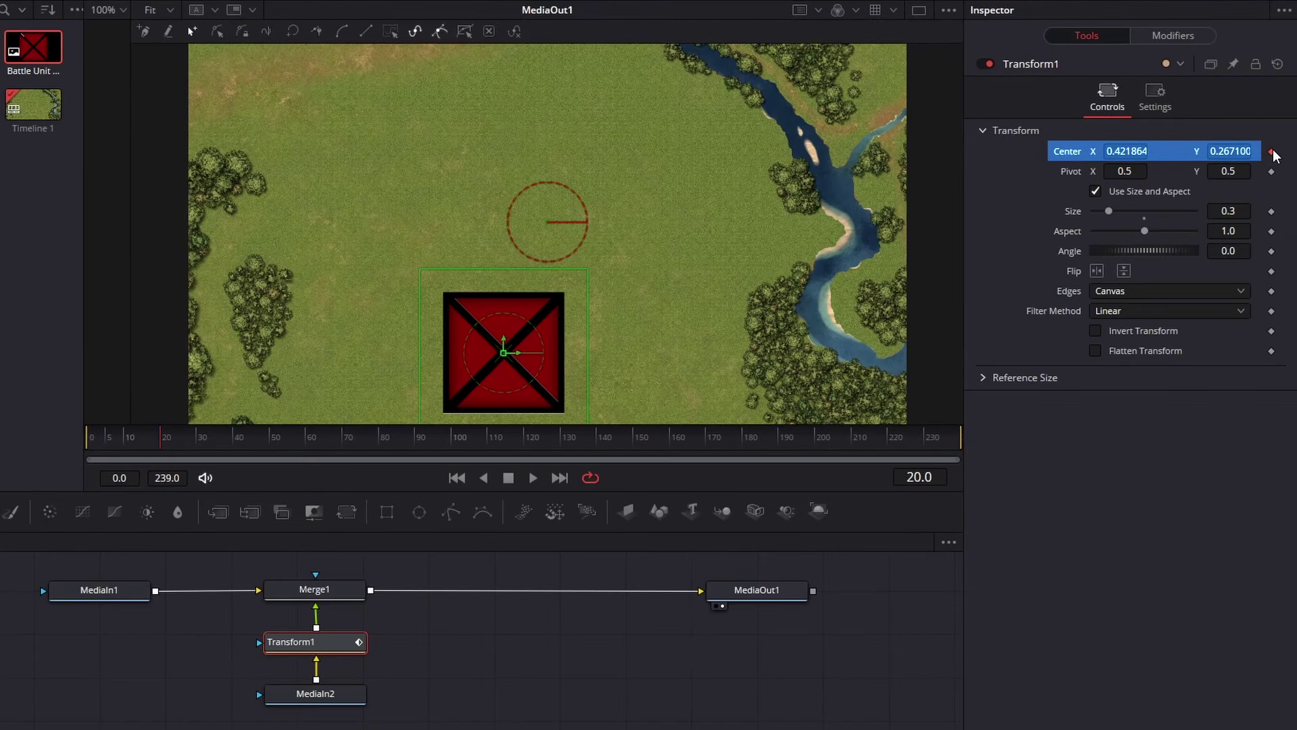
left_click_drag(171, 440, 334, 452)
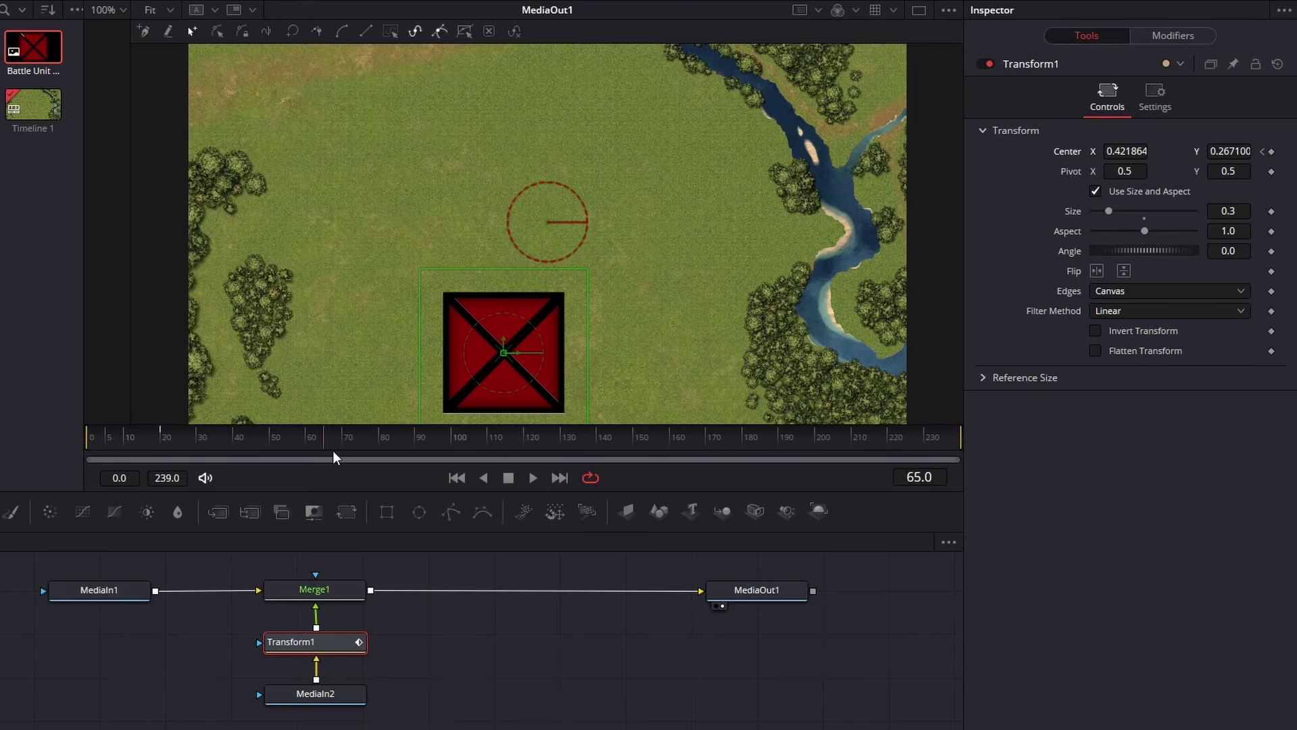
left_click_drag(436, 445, 452, 443)
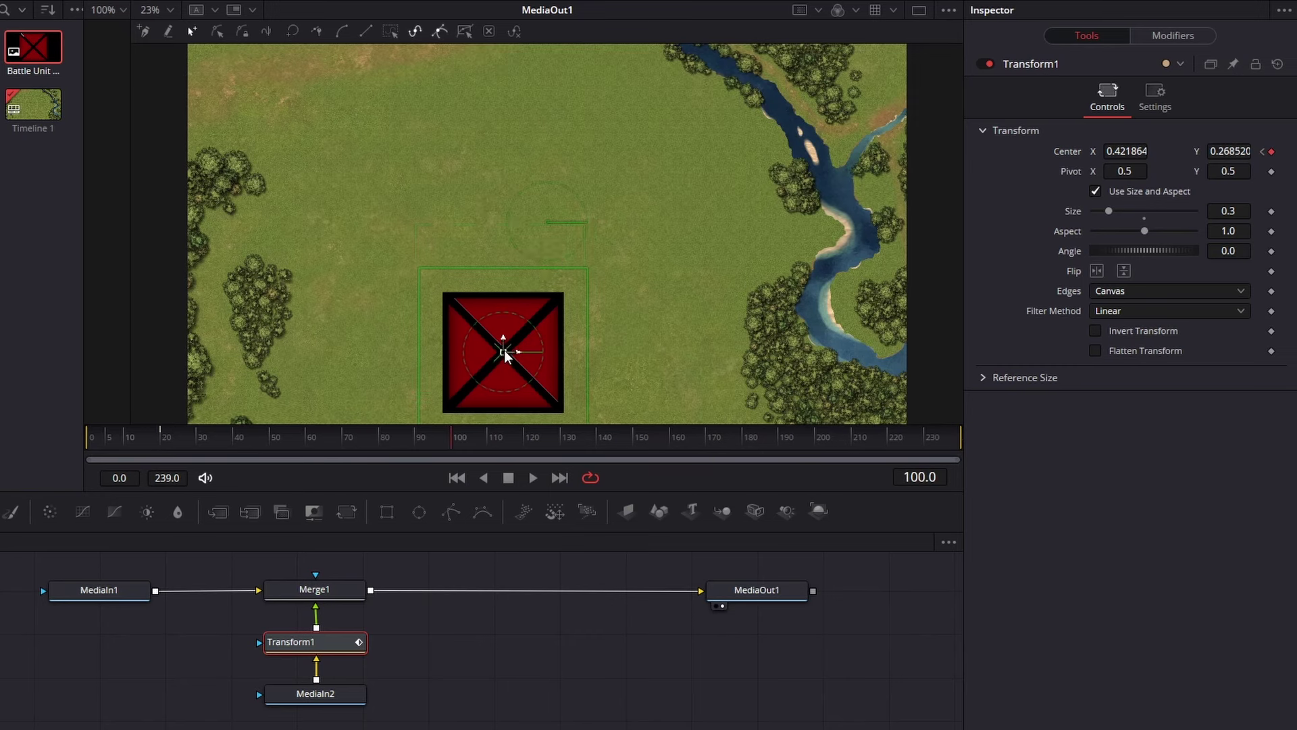
left_click_drag(504, 350, 507, 145)
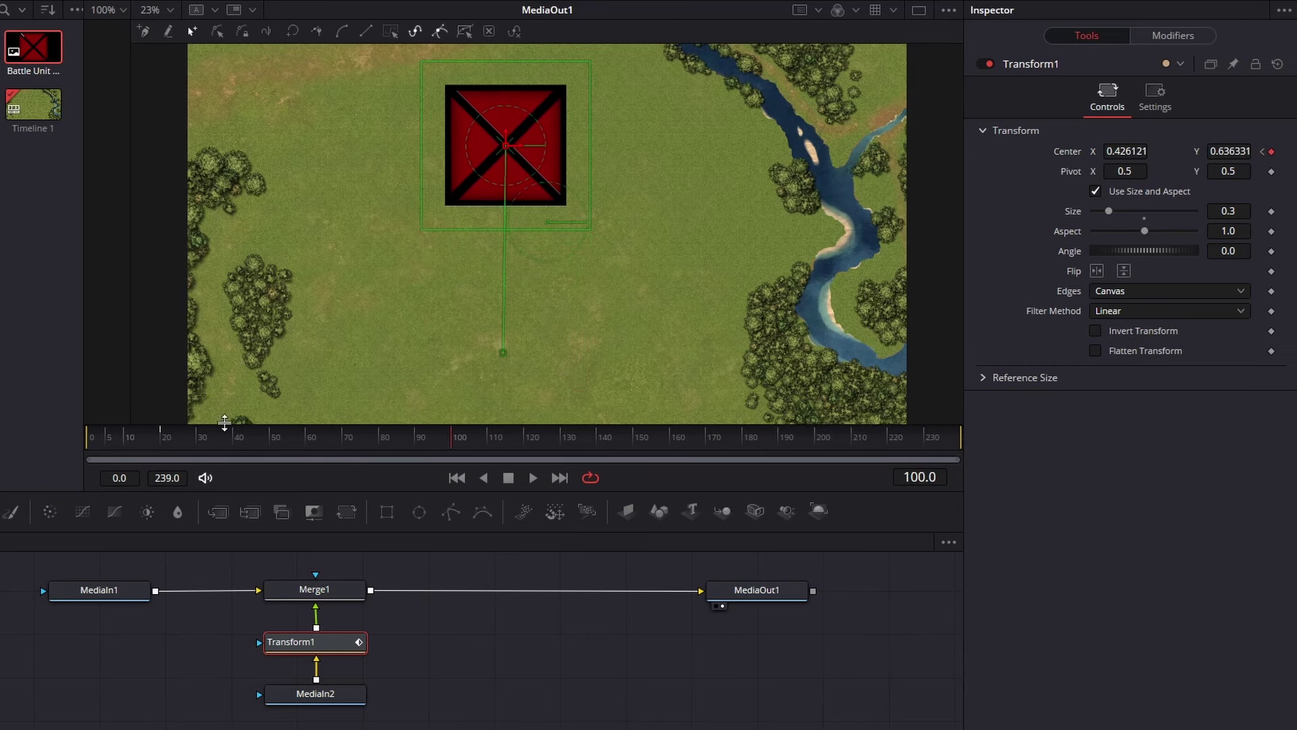
left_click(162, 438)
left_click(531, 477)
Change the unit's Center at frame 100 to about X 0.72, Y 0.55 and play back the diagonal movement.
left_click_drag(1127, 150, 1142, 154)
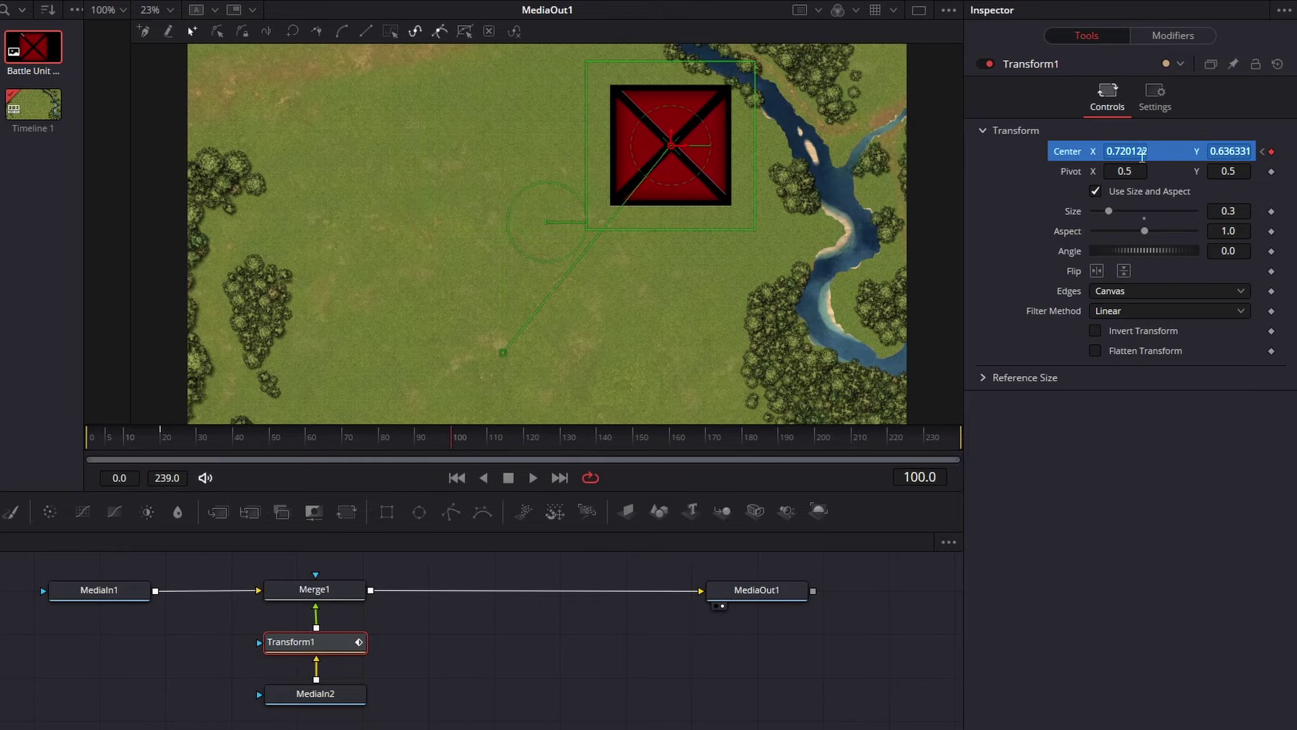
left_click(533, 477)
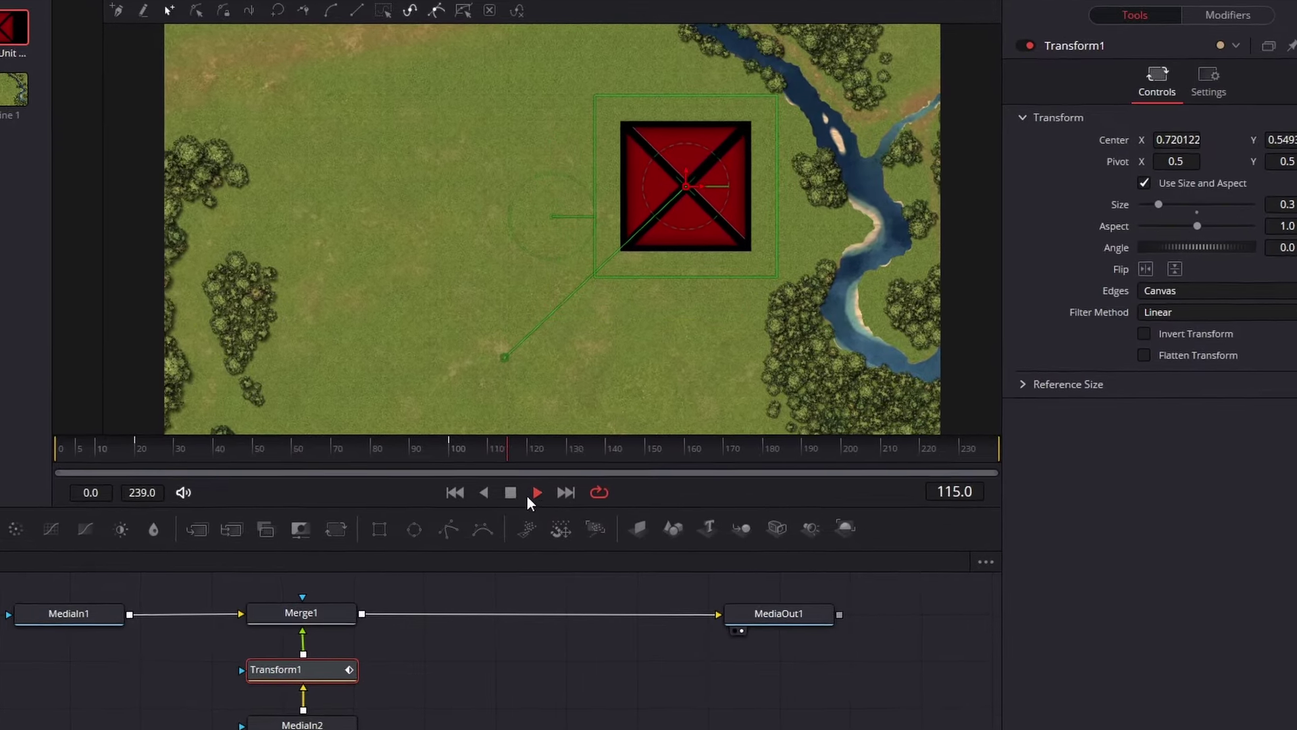
left_click(535, 493)
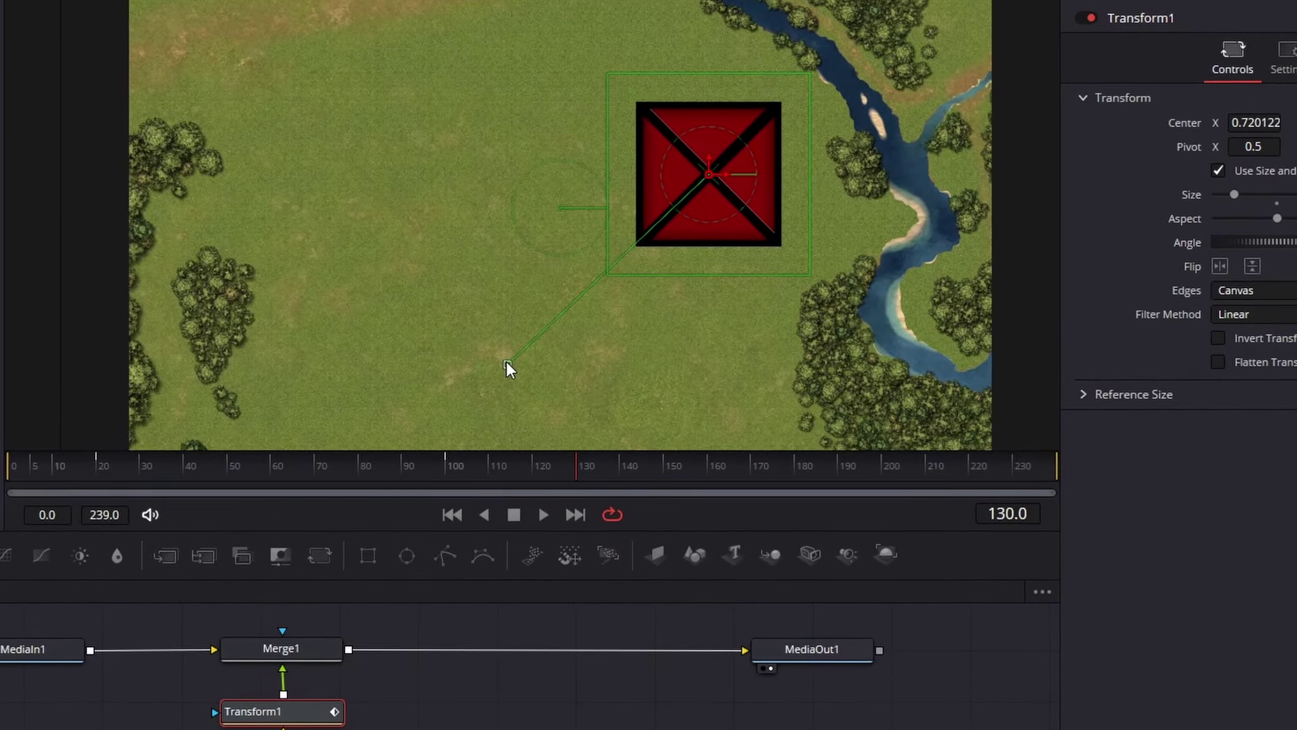
Bend the unit's straight motion path into a curve using the handles of its start and end points, and preview it.
left_click(508, 365)
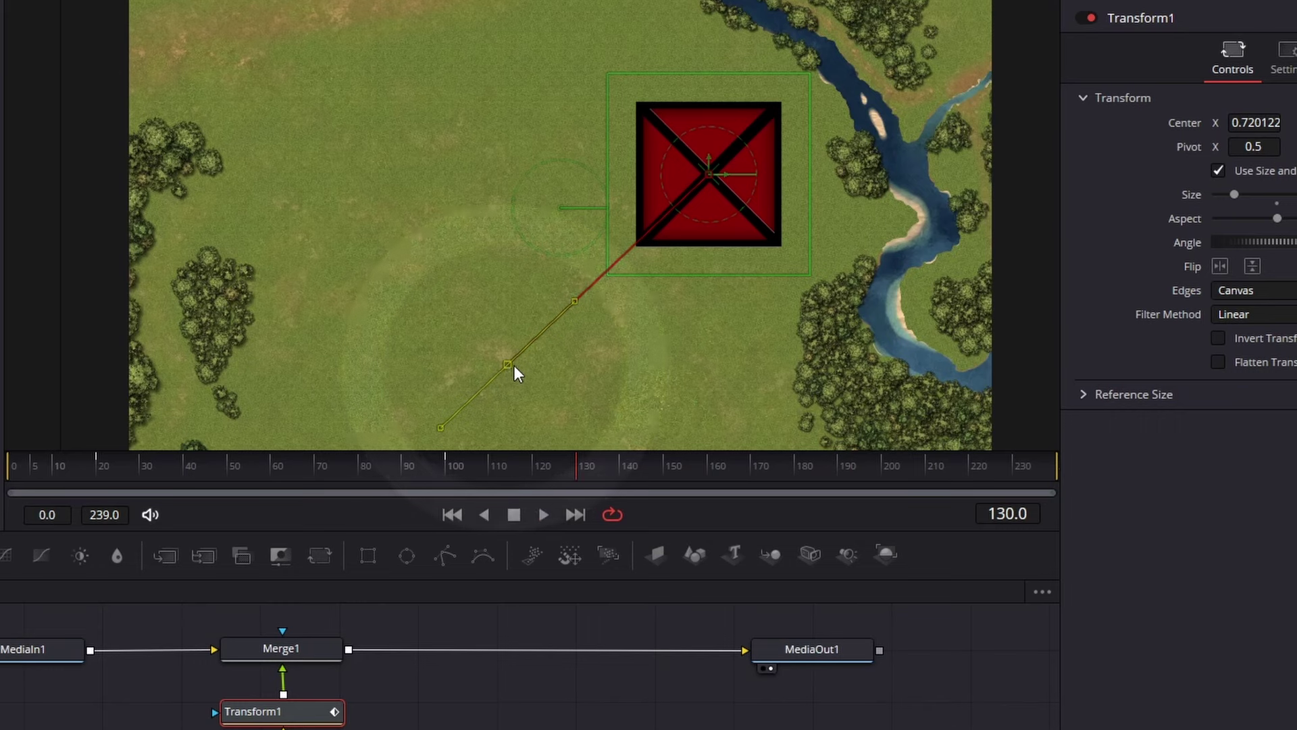
left_click_drag(574, 301, 498, 240)
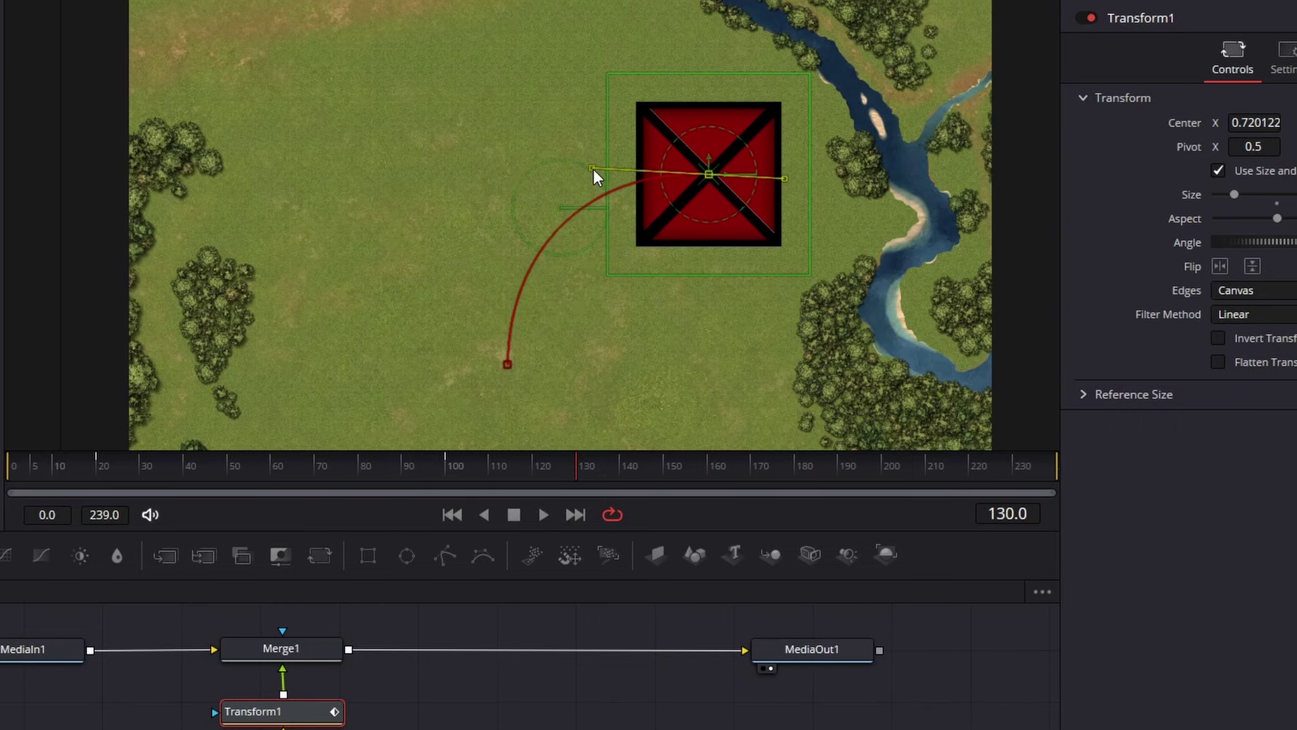
left_click(541, 514)
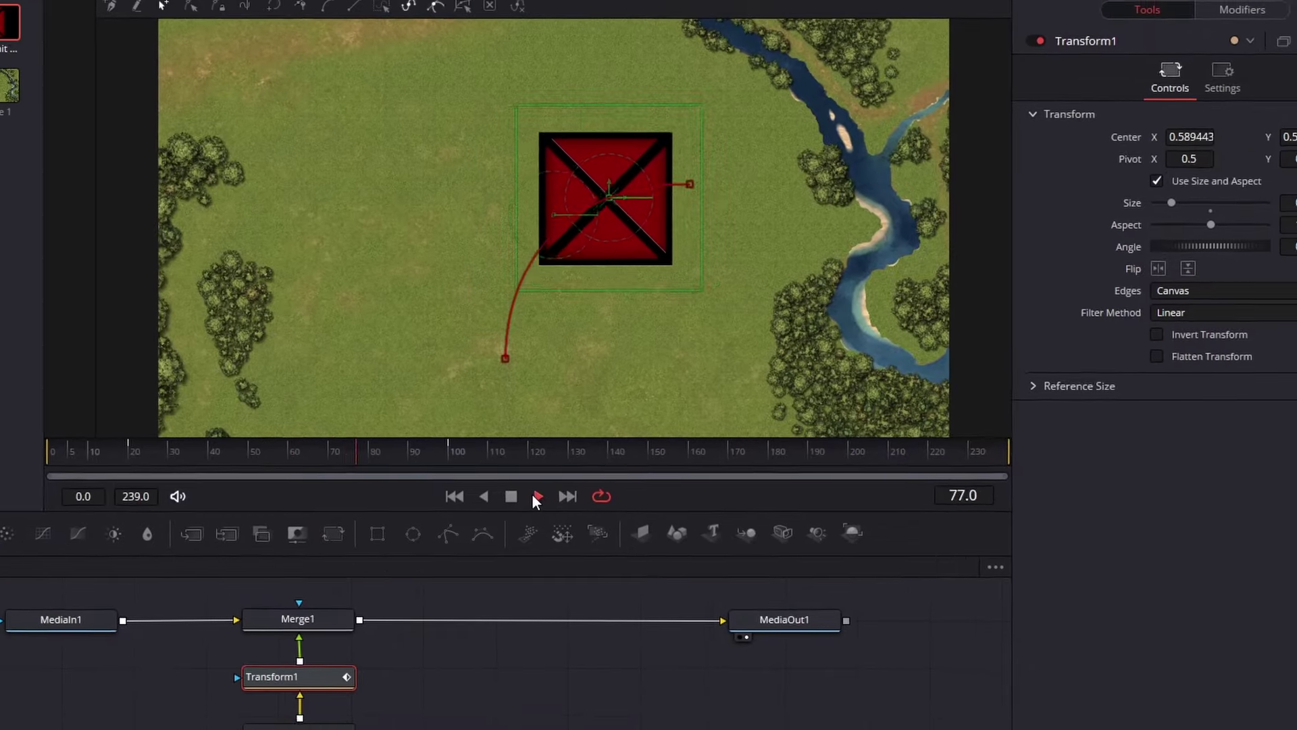
left_click(540, 511)
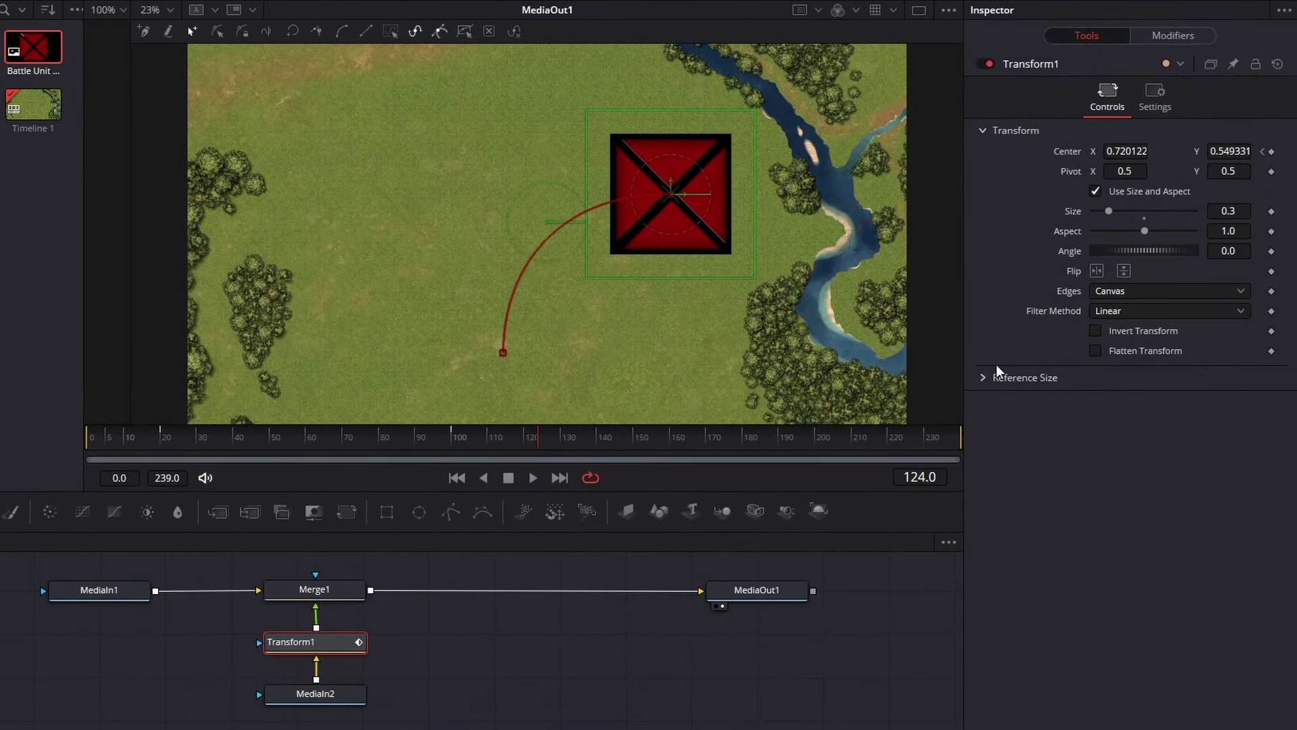
Keyframe the unit's Angle at 0.0 on frame 20 and rotate it to about -33.5 on frame 100.
left_click(1262, 152)
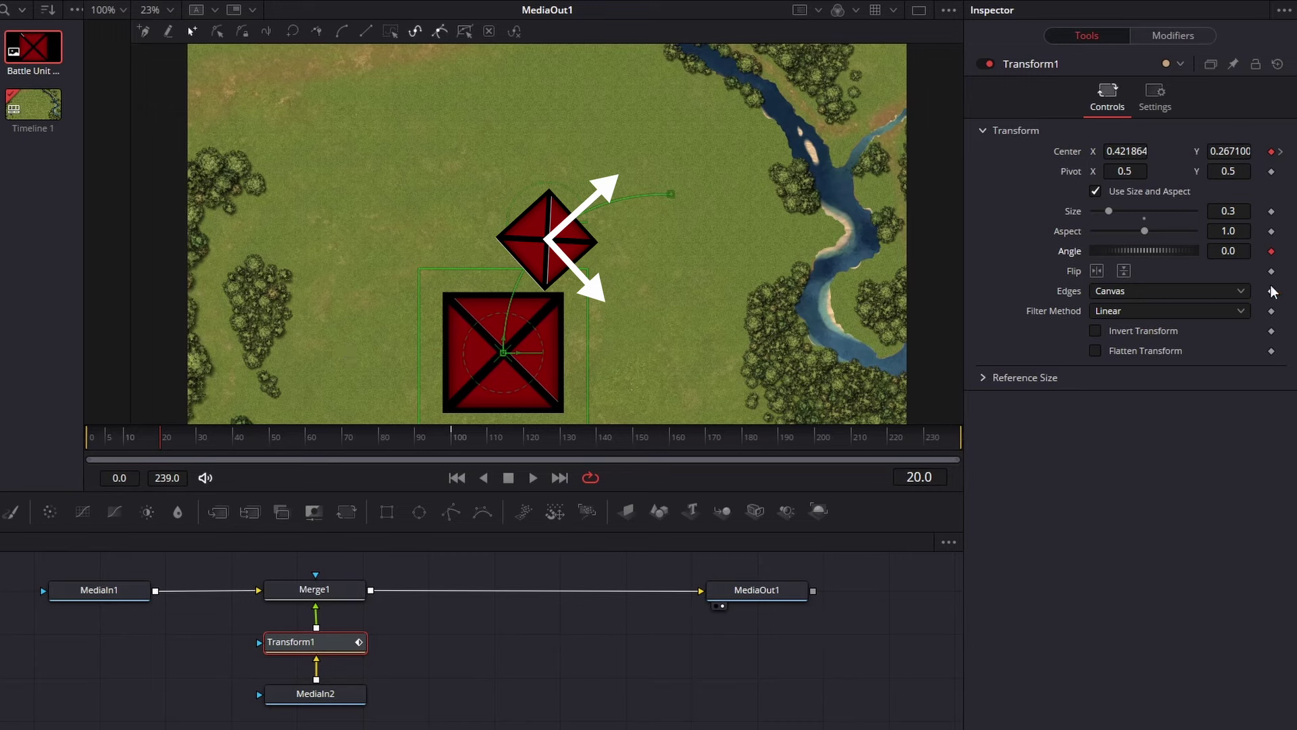
left_click_drag(161, 435, 451, 444)
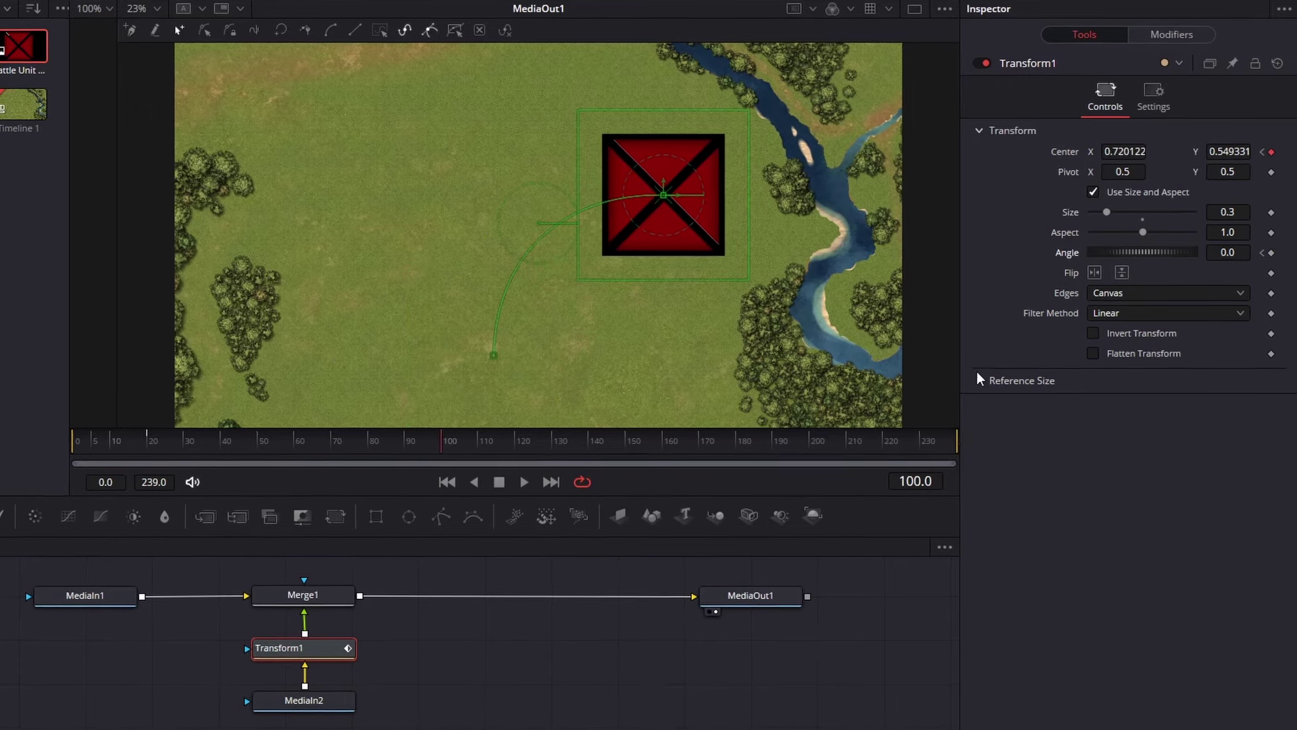
left_click(1271, 261)
left_click_drag(1148, 259, 1089, 259)
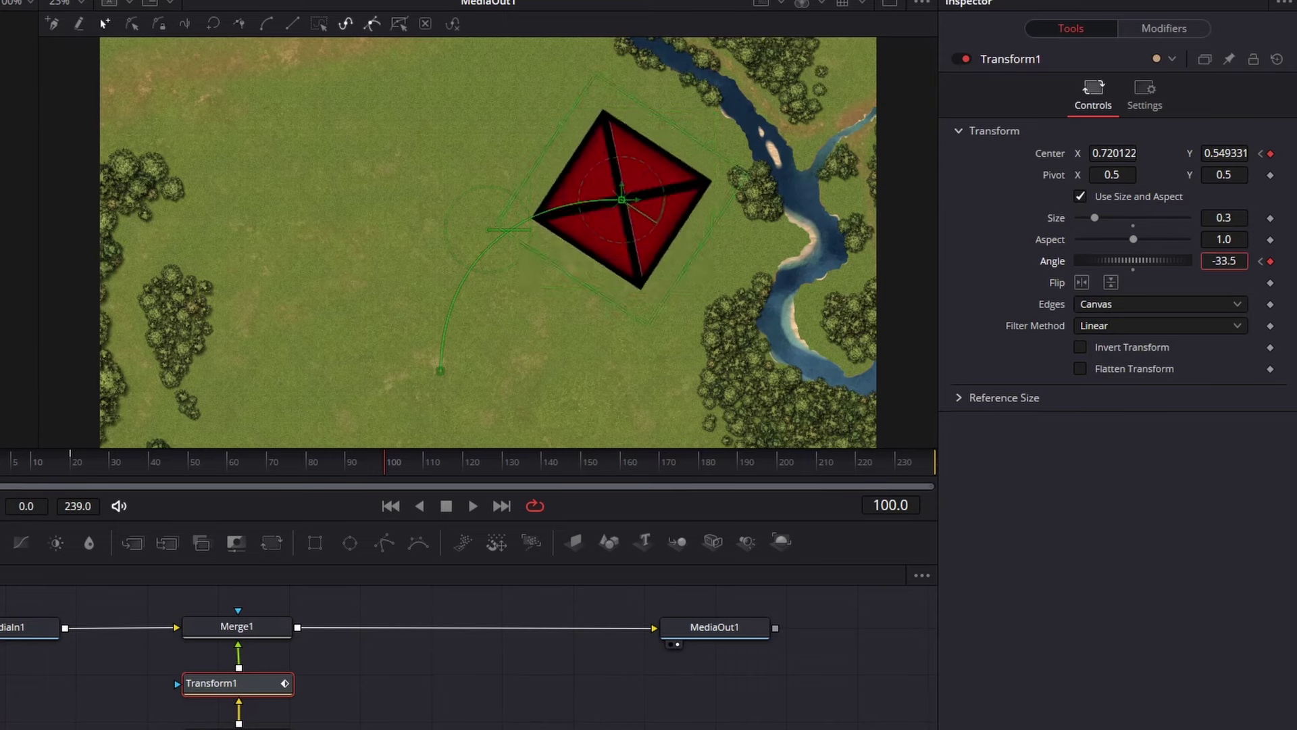
Add an Angle keyframe of about -55.3 at frame 60, set the unit's Angle at frame 100 to about -92.8, and play it back.
left_click(472, 506)
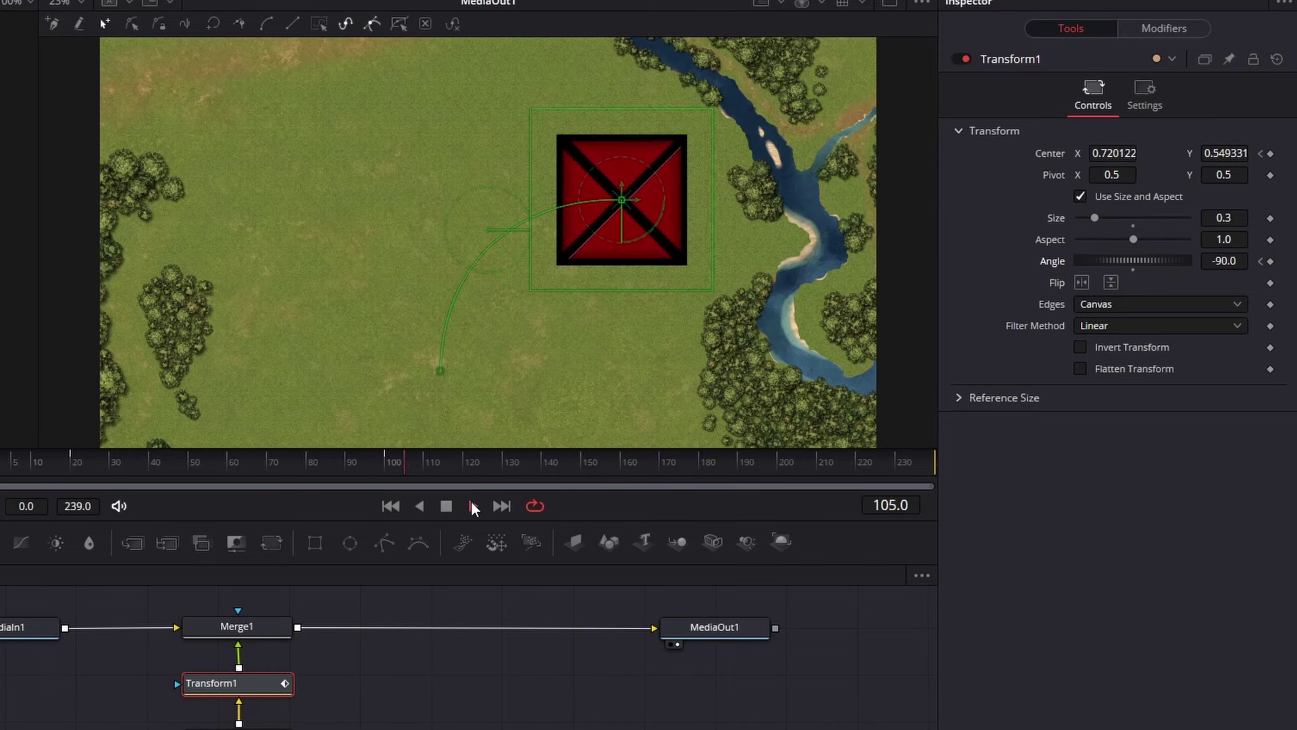
left_click(446, 506)
left_click(227, 466)
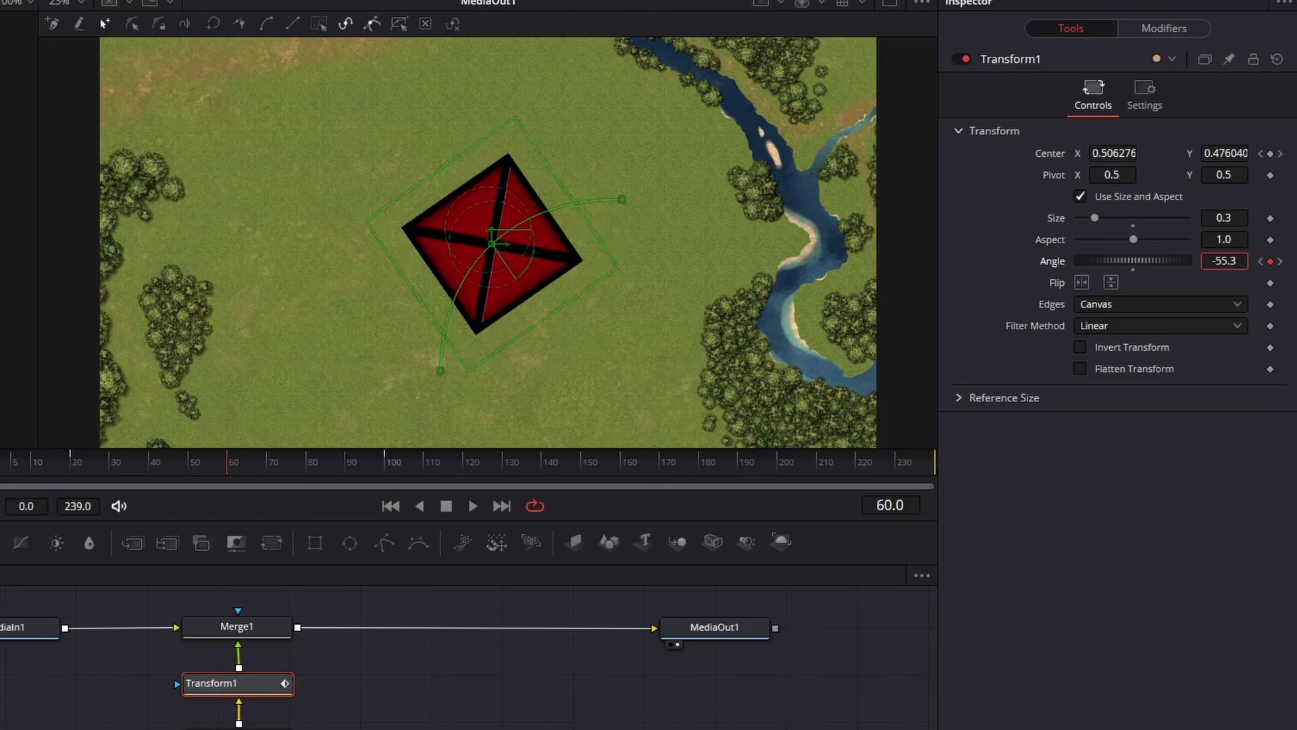
left_click(471, 507)
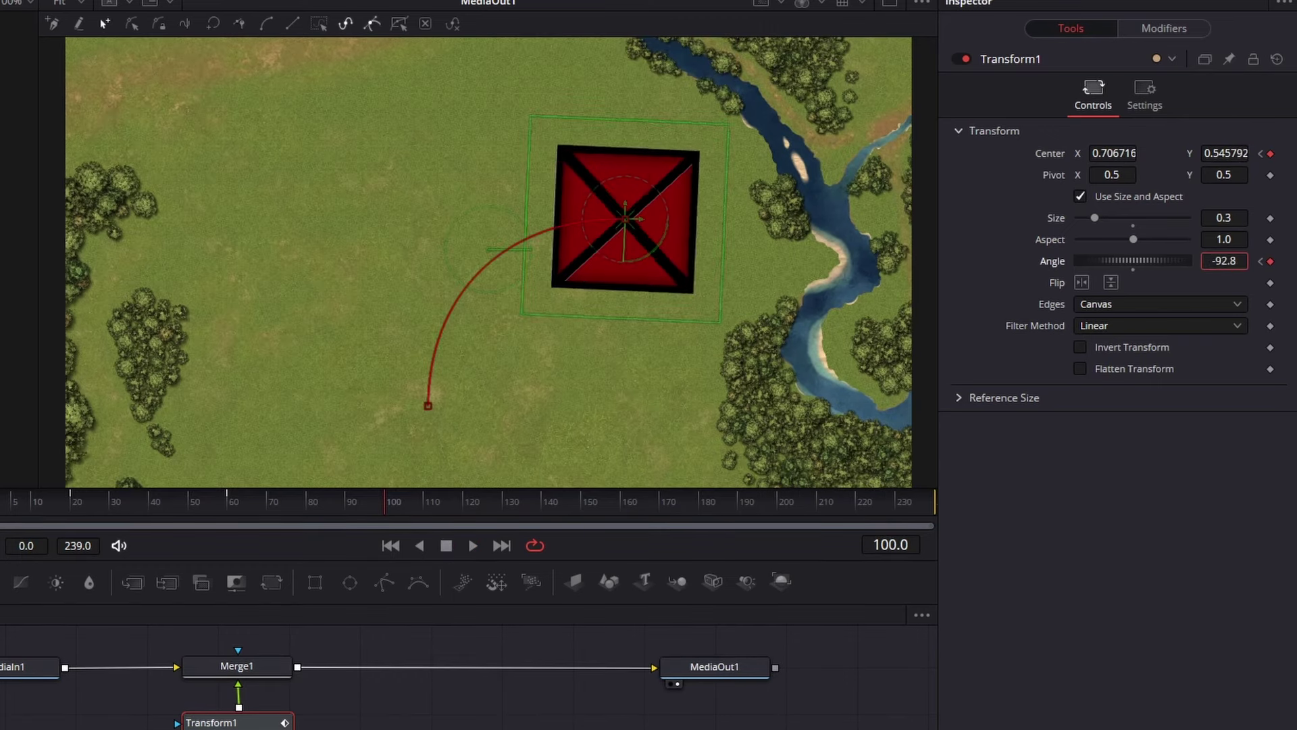
mouse_move(1133, 260)
left_mouse_down()
mouse_move(1095, 260)
mouse_move(1136, 260)
left_mouse_up()
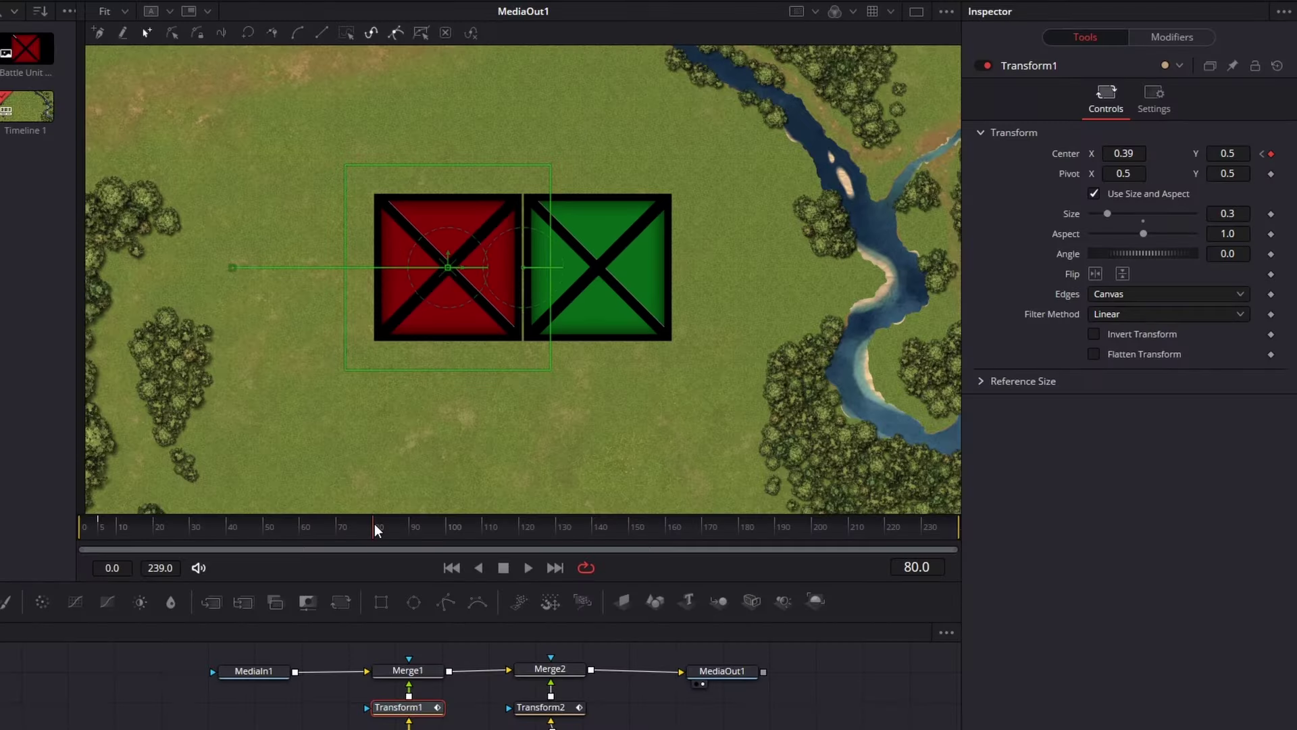
Turn the red unit to Angle -180.0 at frame 170 and retreat it to about Center X -0.024 at frame 238.
left_click_drag(375, 524, 558, 538)
left_click_drag(559, 530, 700, 531)
left_click_drag(1237, 254, 1117, 254)
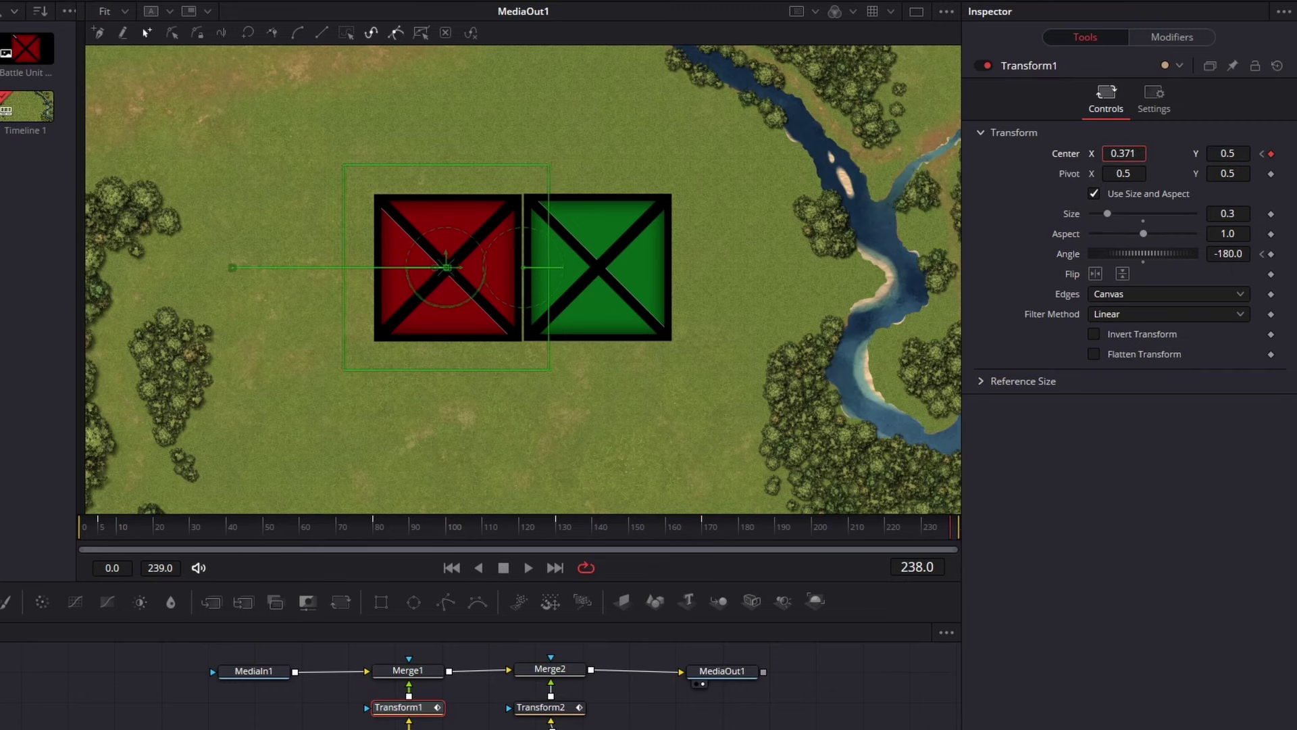
mouse_move(1124, 153)
left_mouse_down()
mouse_move(1067, 154)
mouse_move(1139, 157)
left_mouse_up()
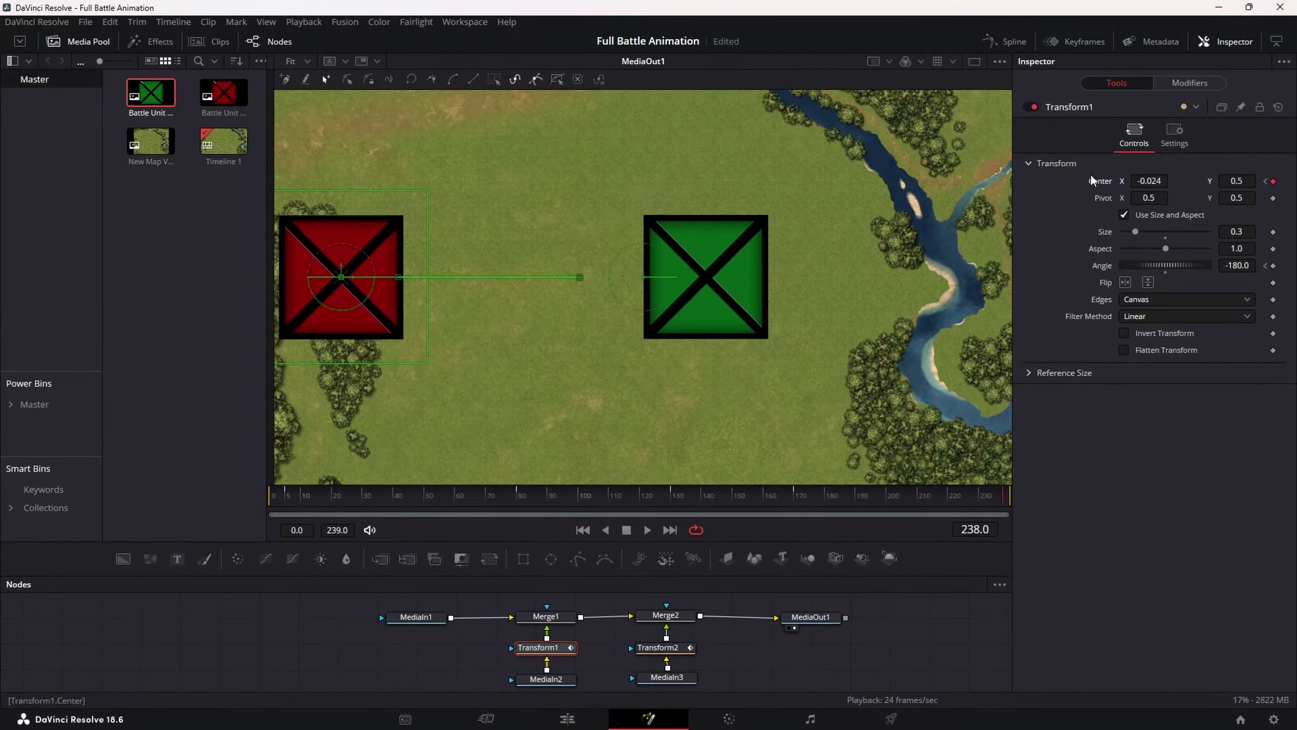
Open the Spline editor for the red unit's animation and enlarge the graph area.
left_click(1011, 42)
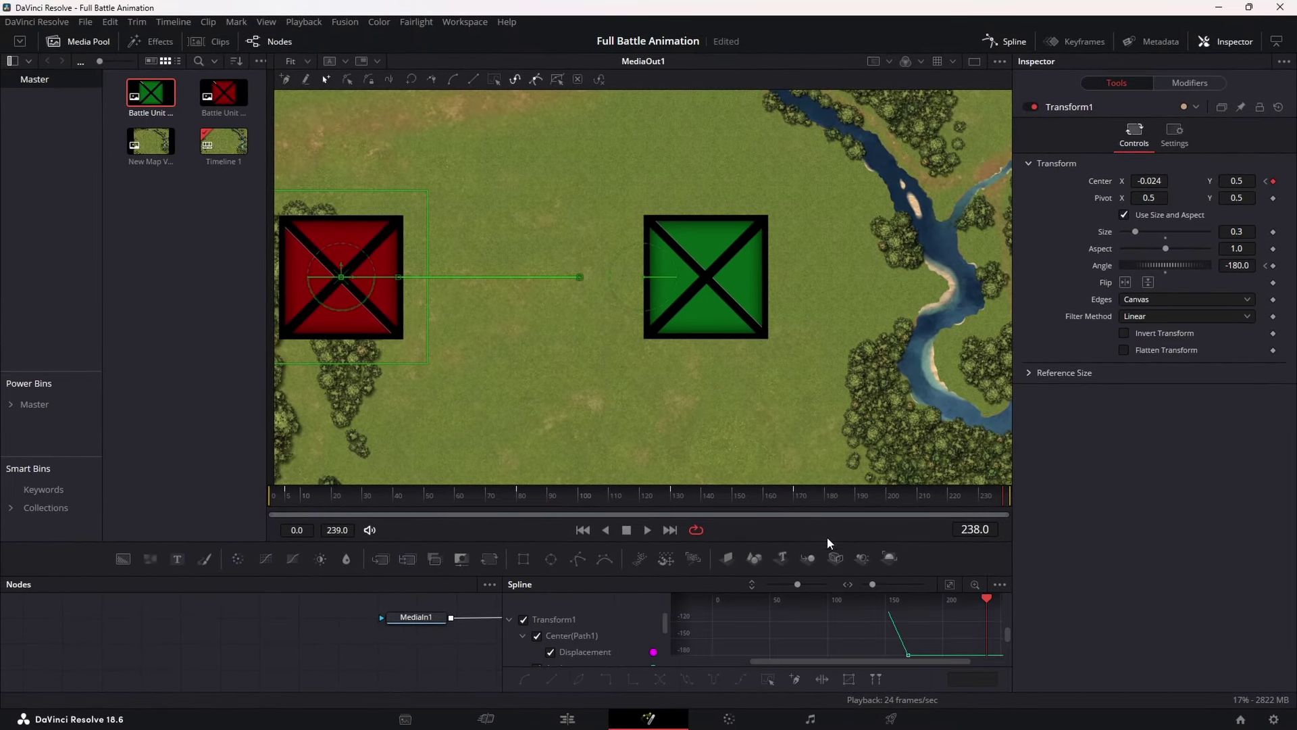
left_click_drag(829, 540, 820, 292)
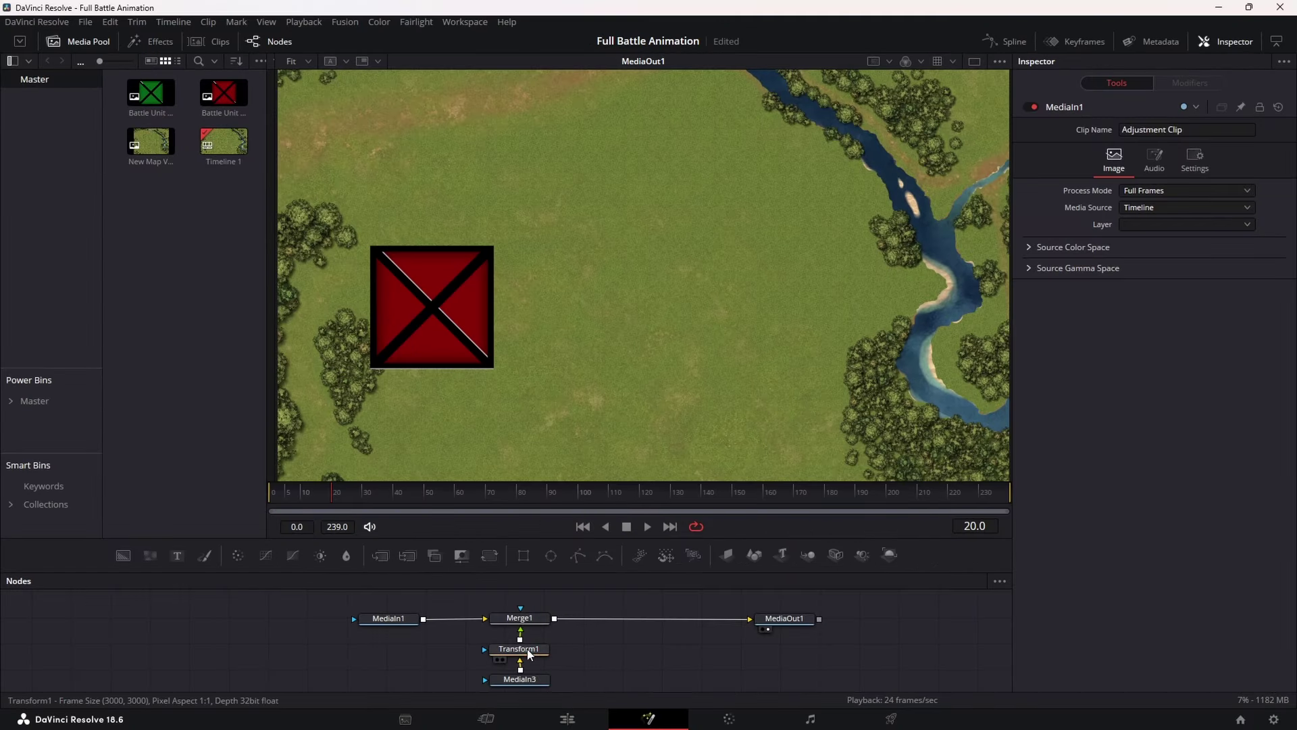
Keyframe the red unit's Center at frame 20 and move it horizontally to about X 0.80, Y 0.444 at frame 100.
left_click(529, 650)
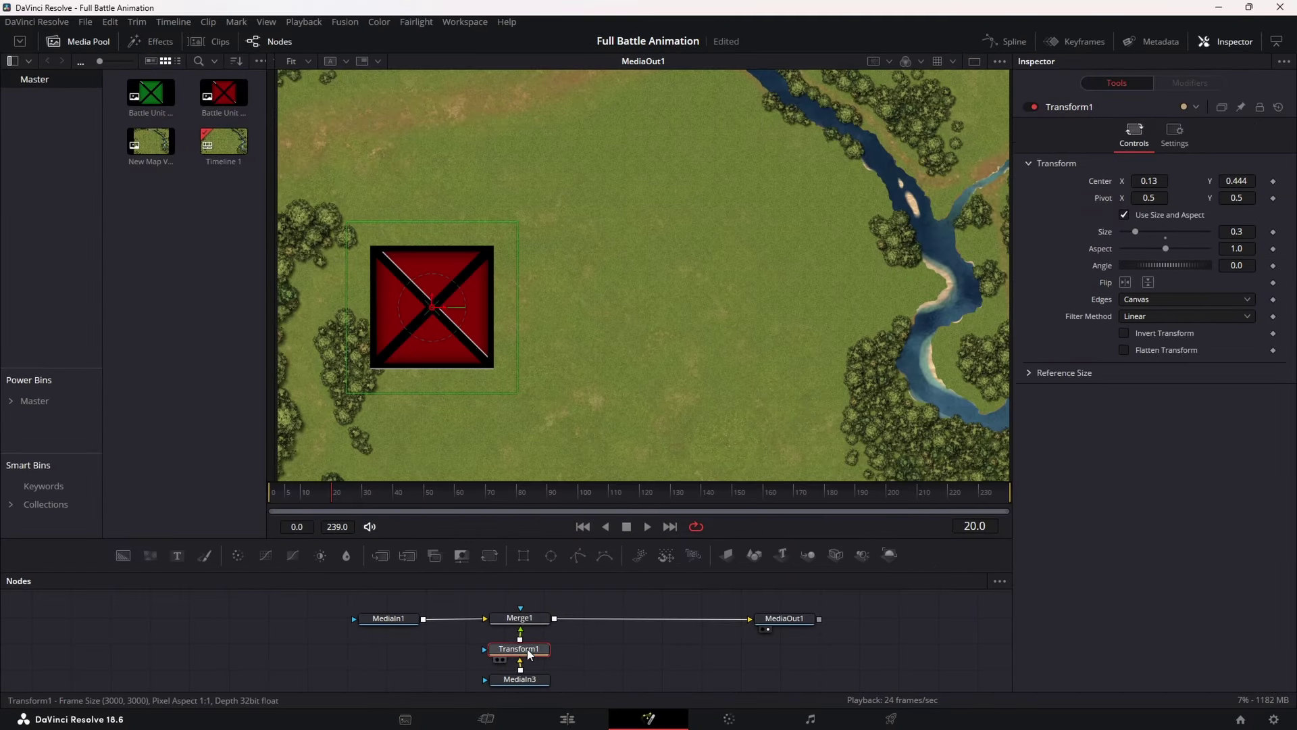
left_click(1274, 183)
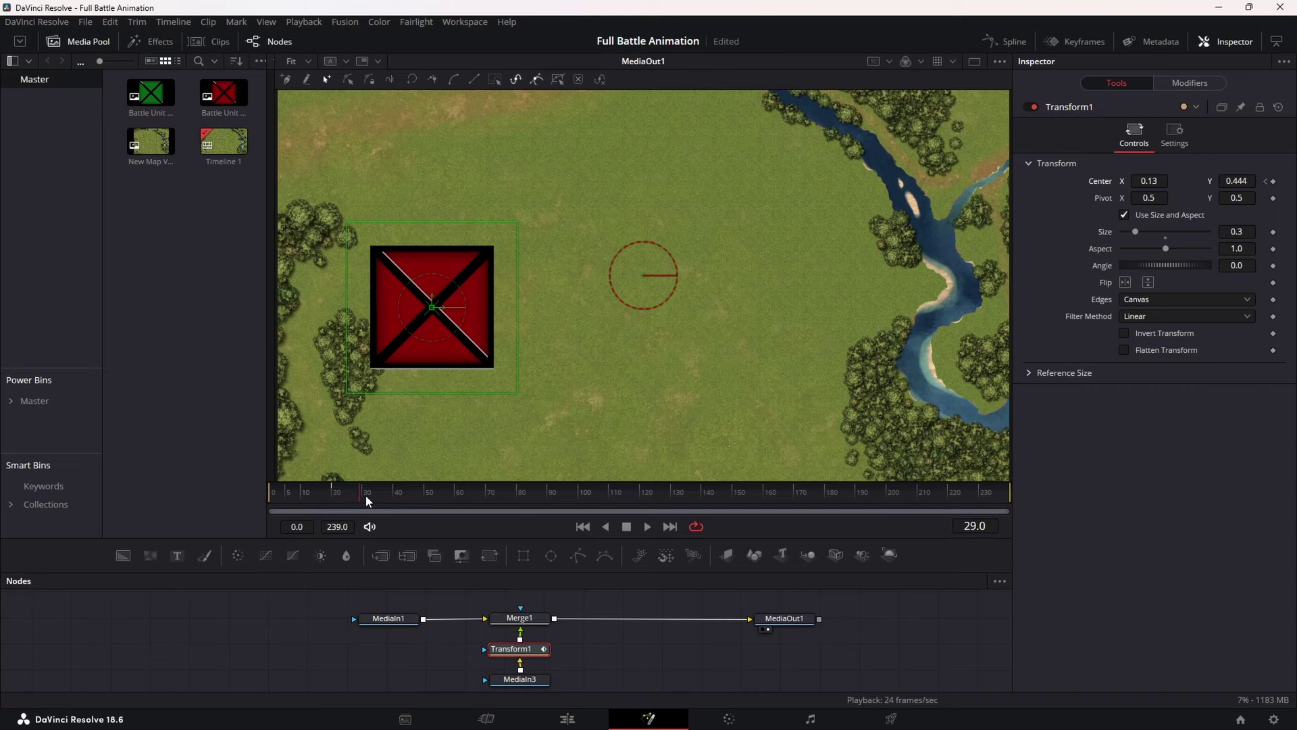
left_click_drag(442, 312, 824, 323)
Bend the red unit's straight motion path into an upward arc using the handles of its start and end points.
left_click_drag(556, 282, 551, 228)
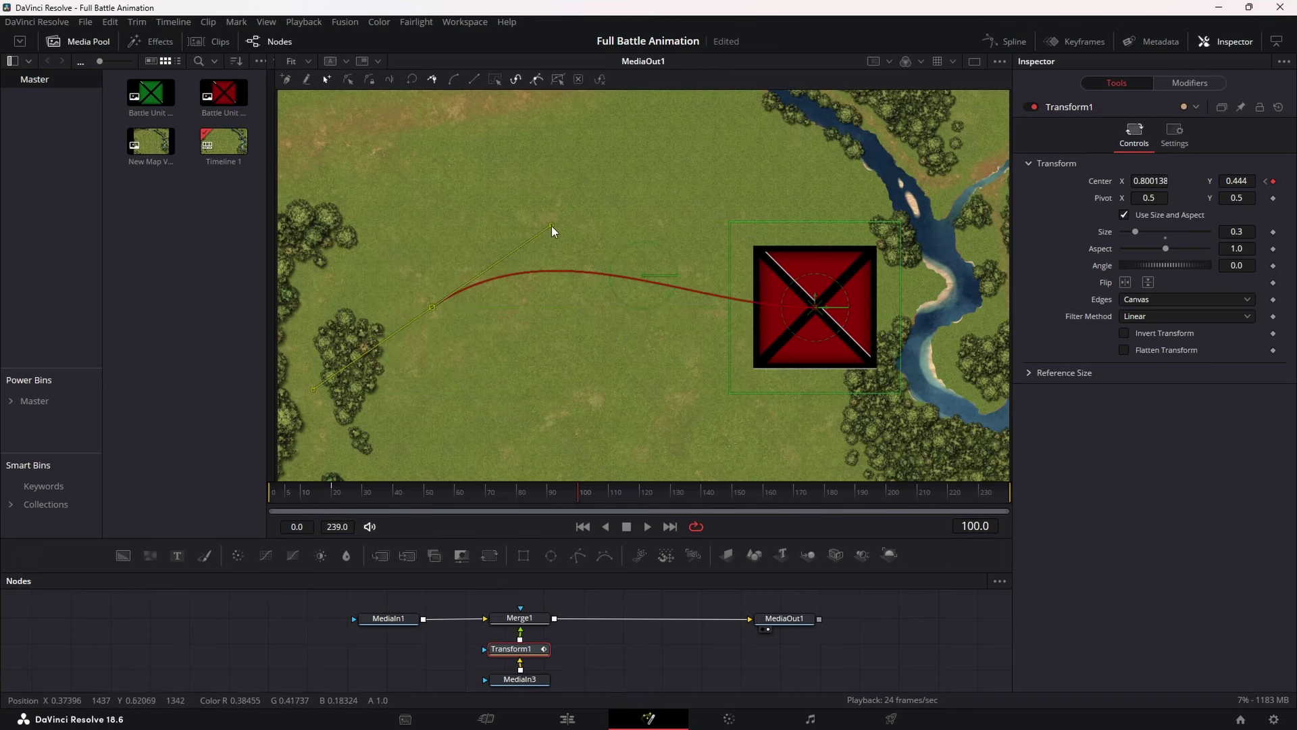
left_click(815, 307)
left_click_drag(698, 253, 699, 236)
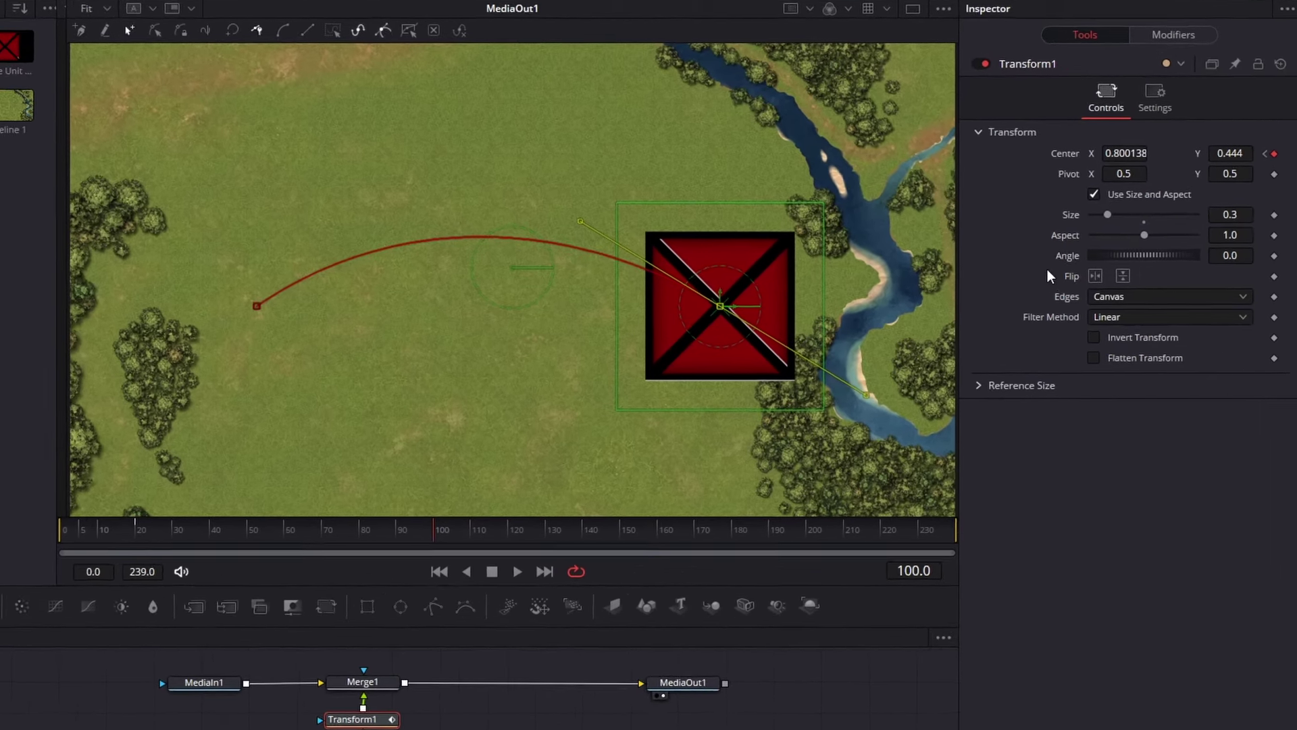
Connect the red unit's Angle to the Heading of Path1 and play back the movement.
right_click(1092, 259)
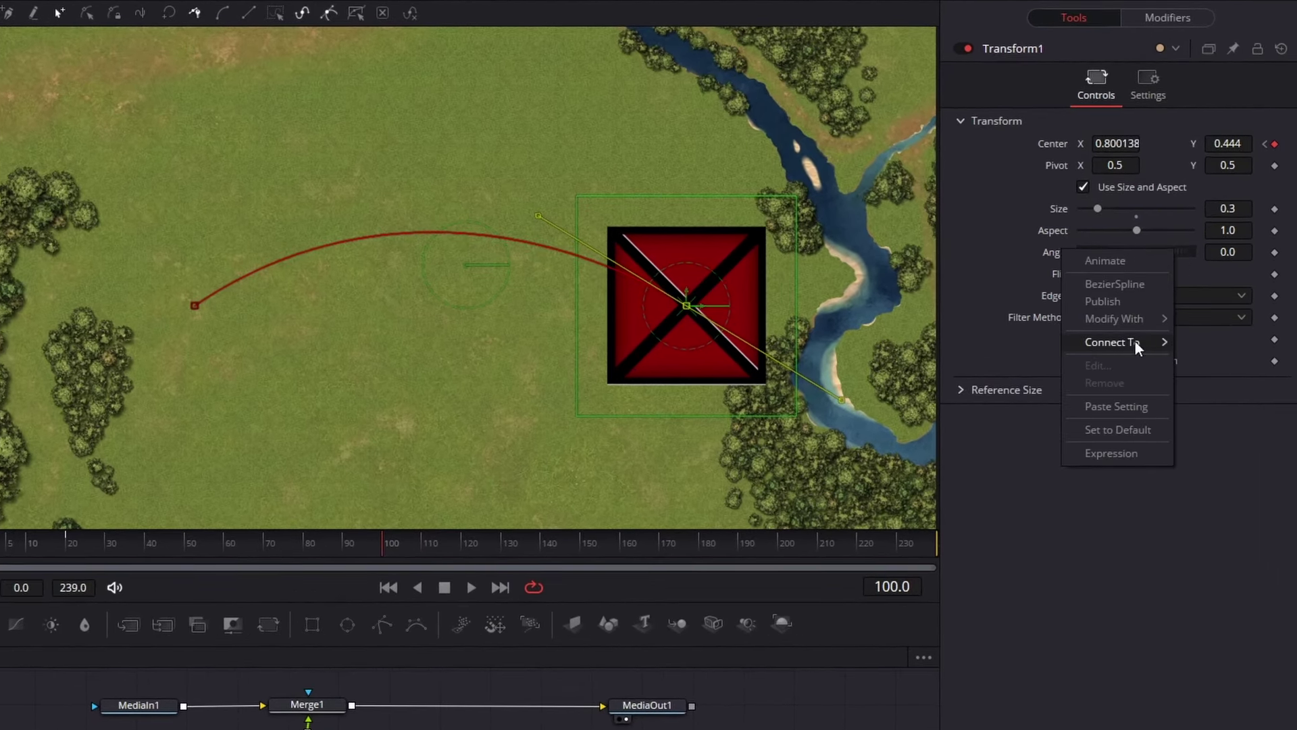
mouse_move(1245, 343)
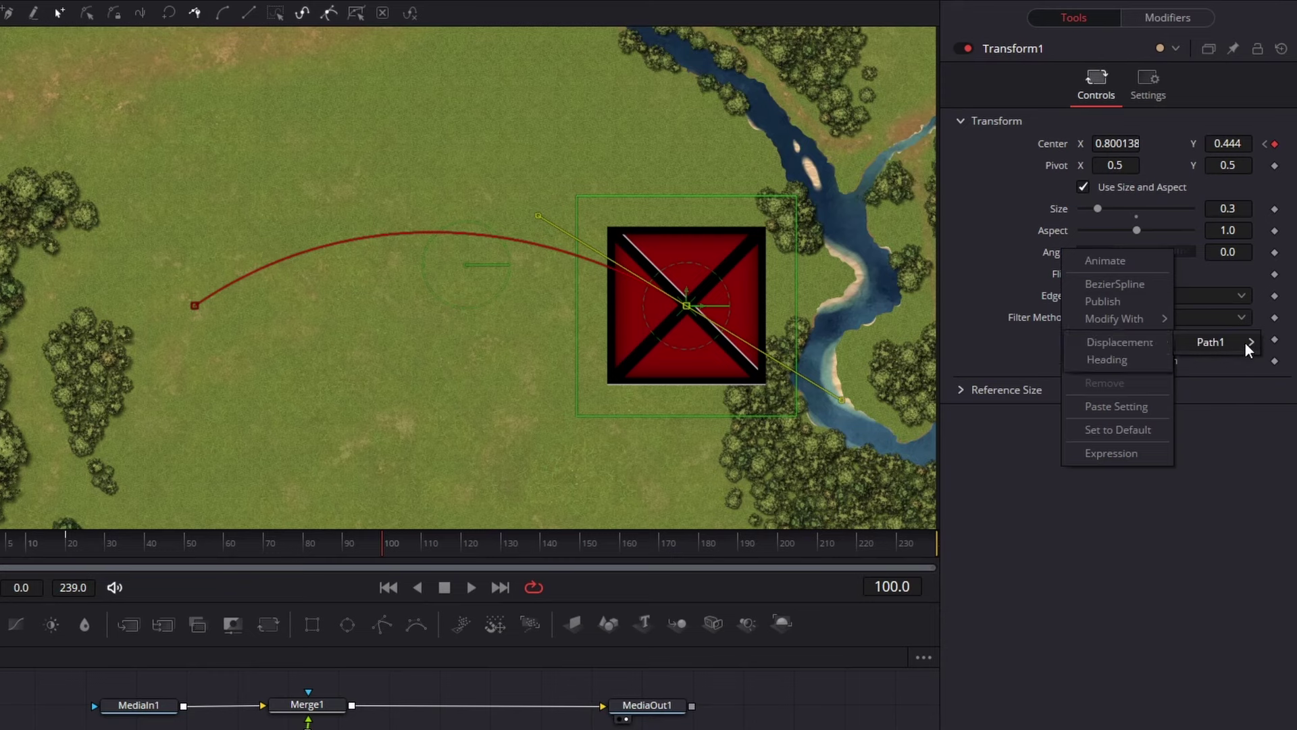
left_click(1155, 358)
left_click(471, 587)
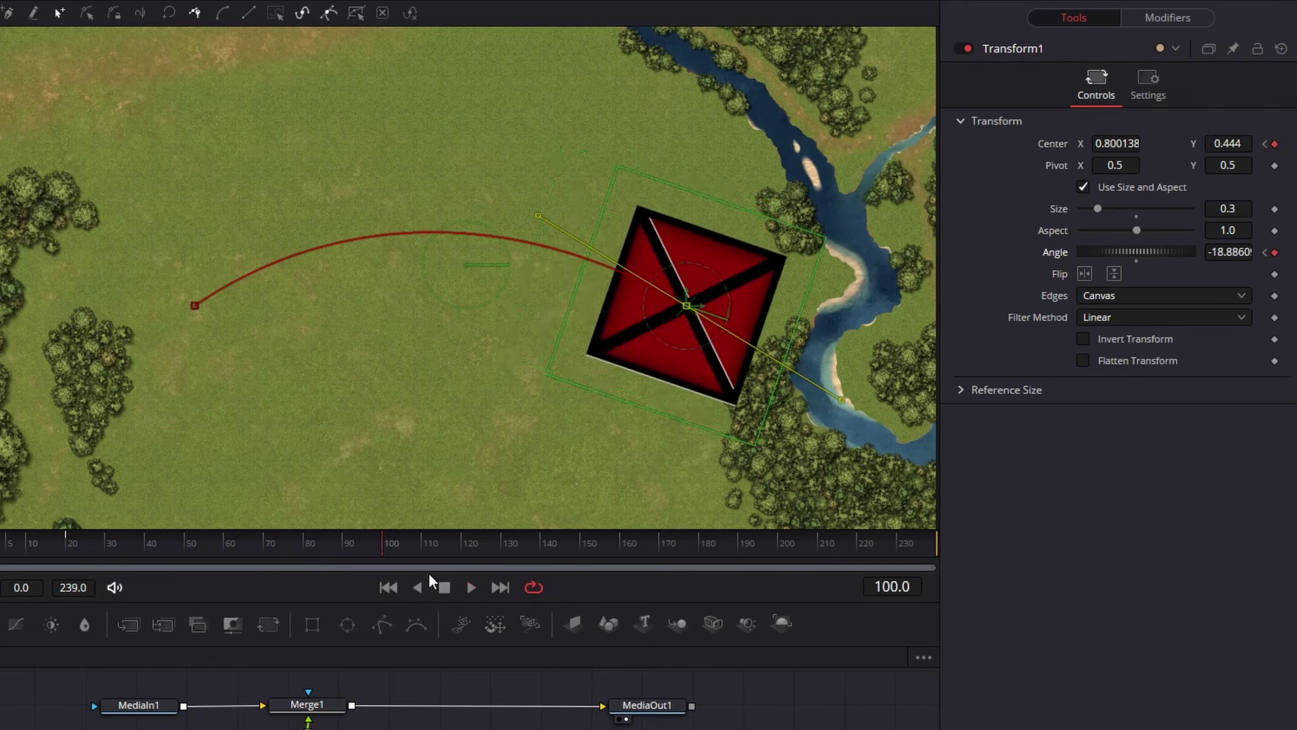
Keyframe Path1's Heading Offset at 10.6 on frame 20 and play back the adjusted rotation.
left_click(66, 539)
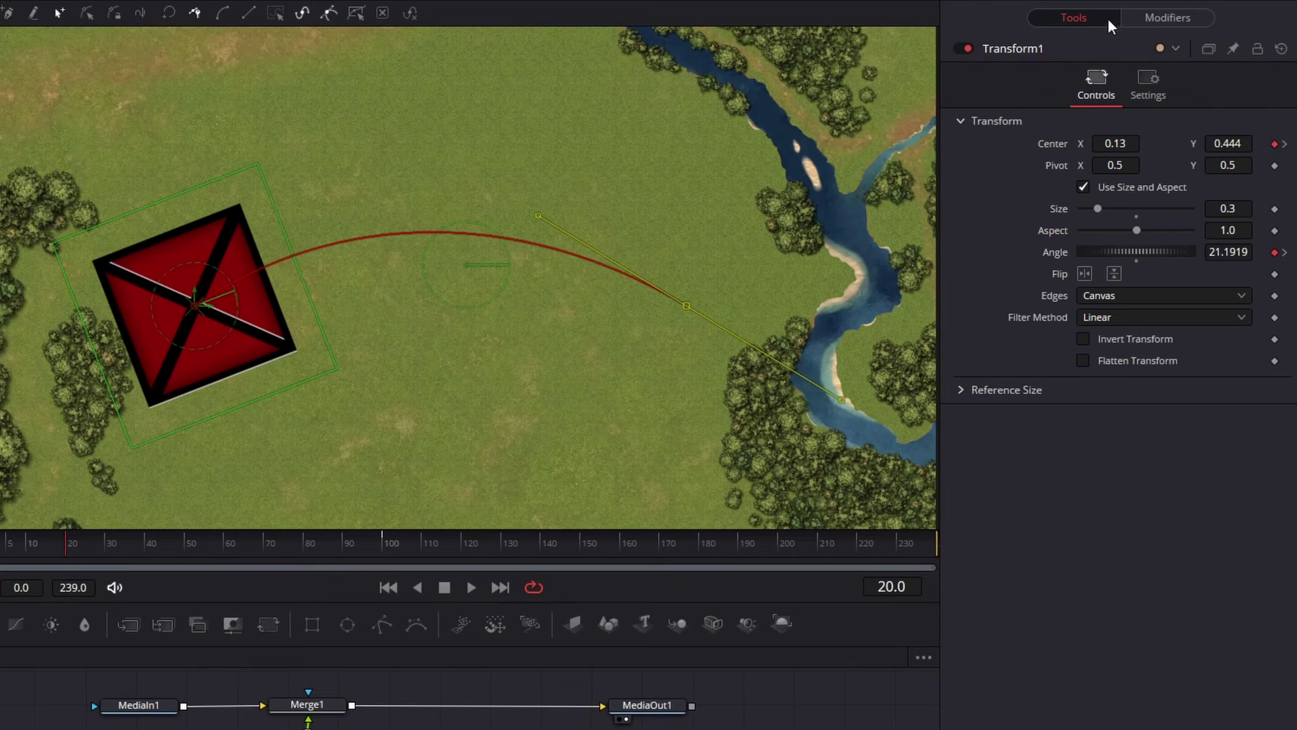
left_click(1136, 16)
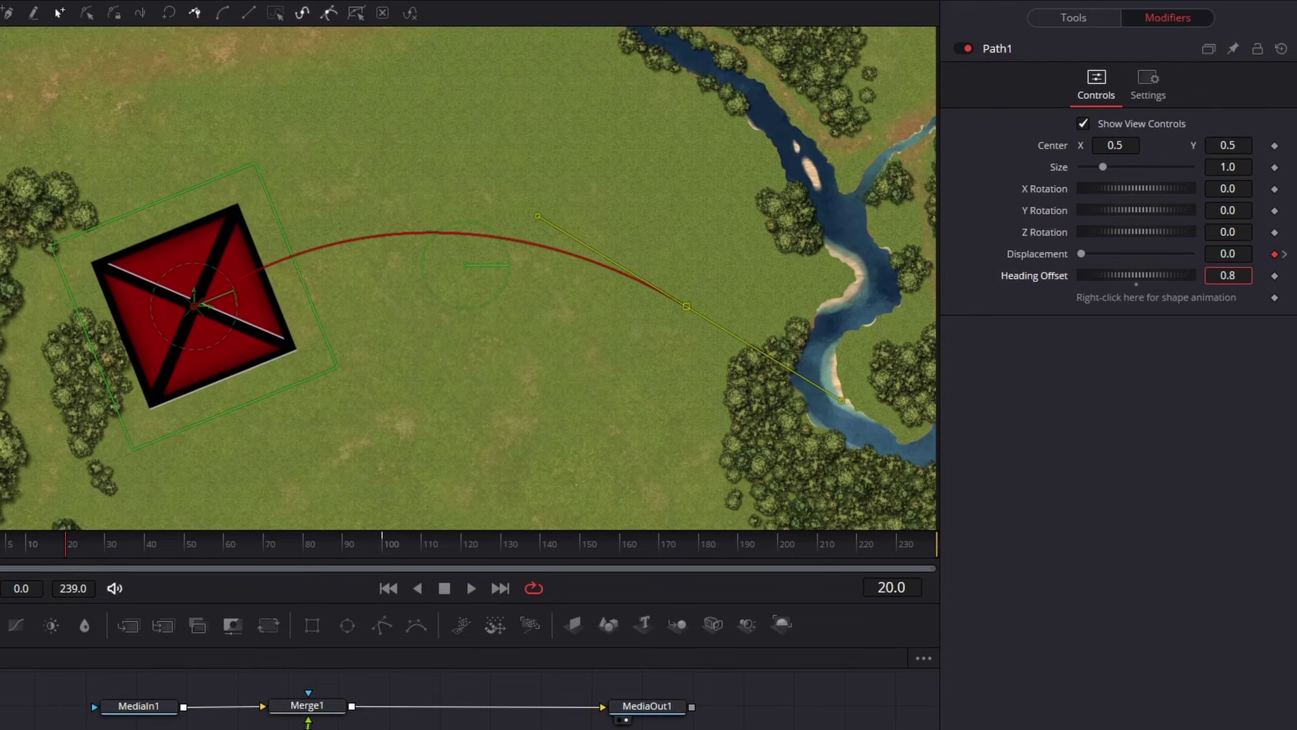
key("Return")
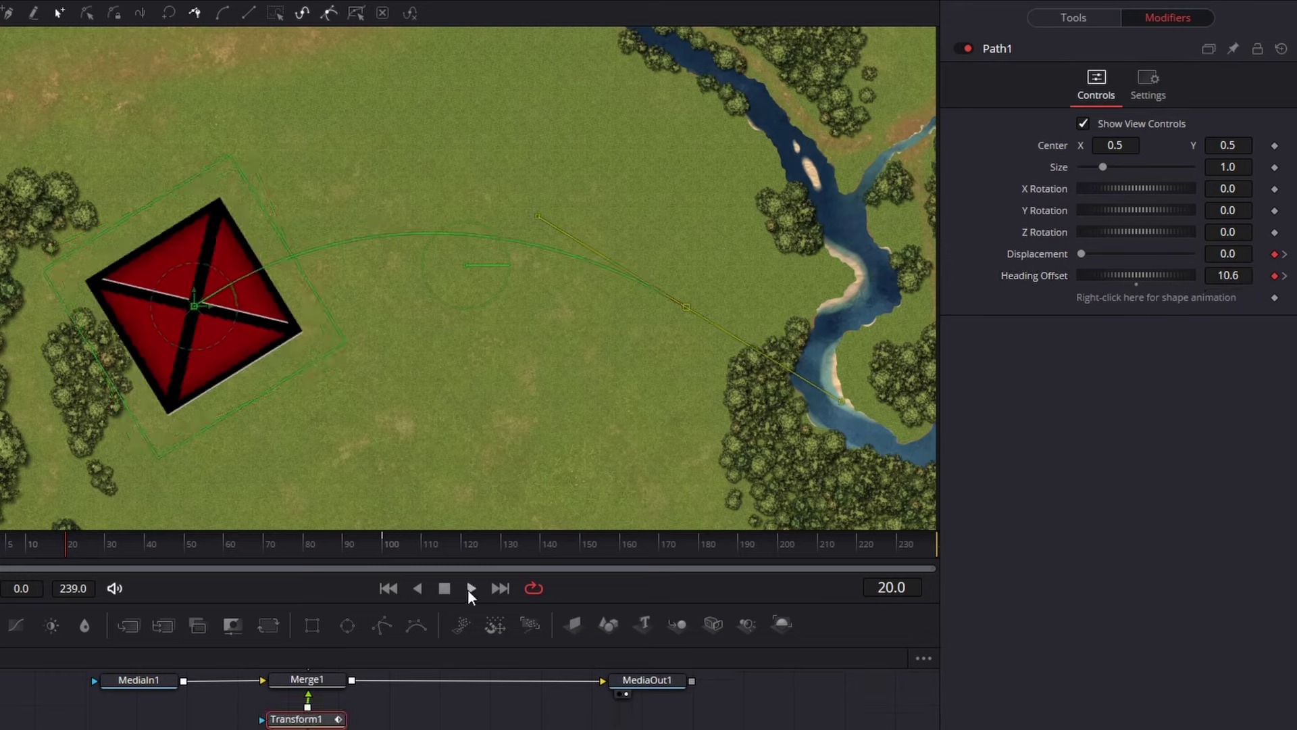
left_click(471, 588)
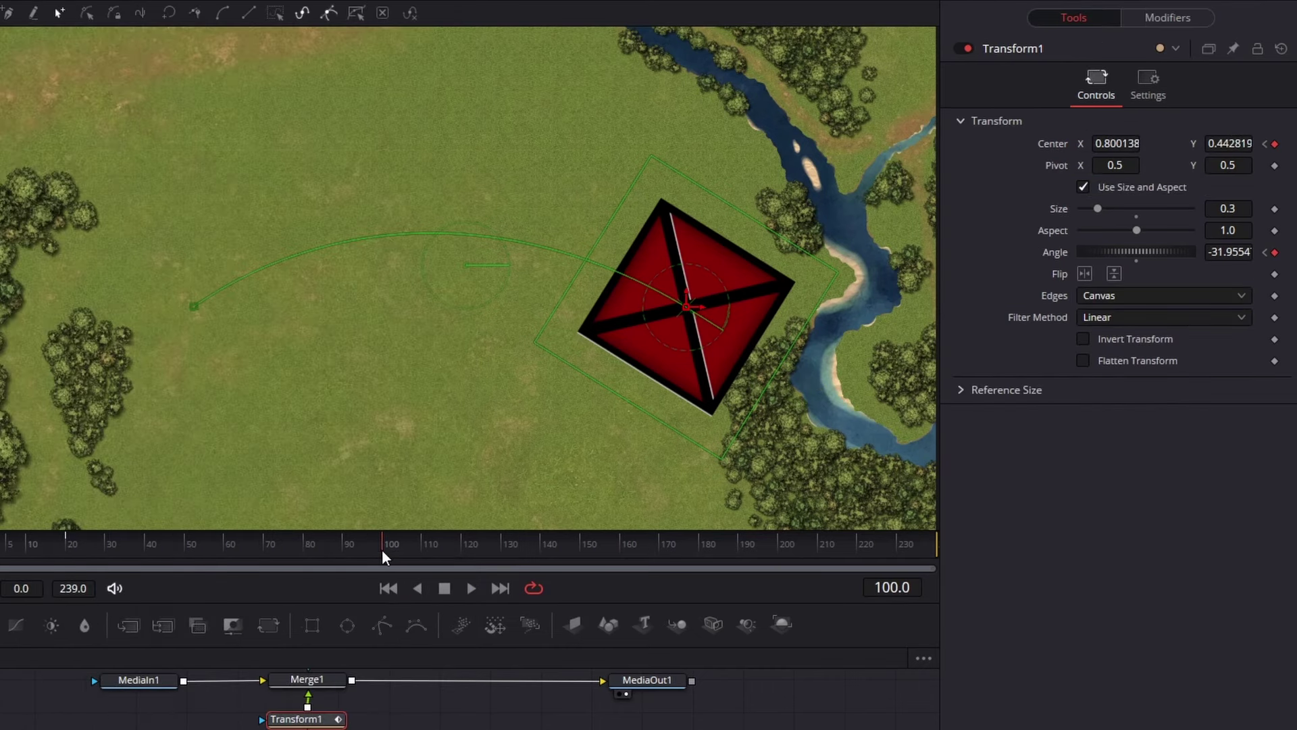
Move the red unit straight back along the horizontal axis toward the map's middle at frame 170 and preview the return.
left_click_drag(382, 549, 617, 558)
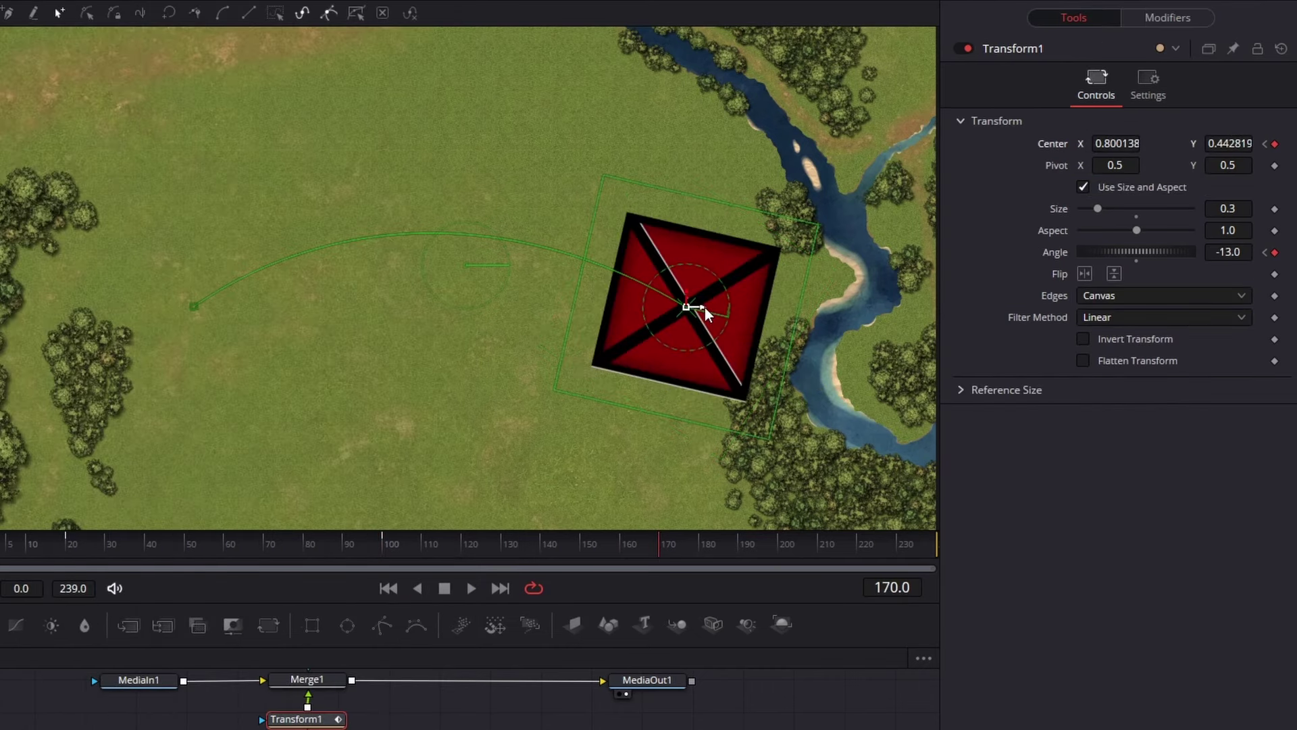
left_click_drag(704, 306, 405, 307)
left_click(472, 587)
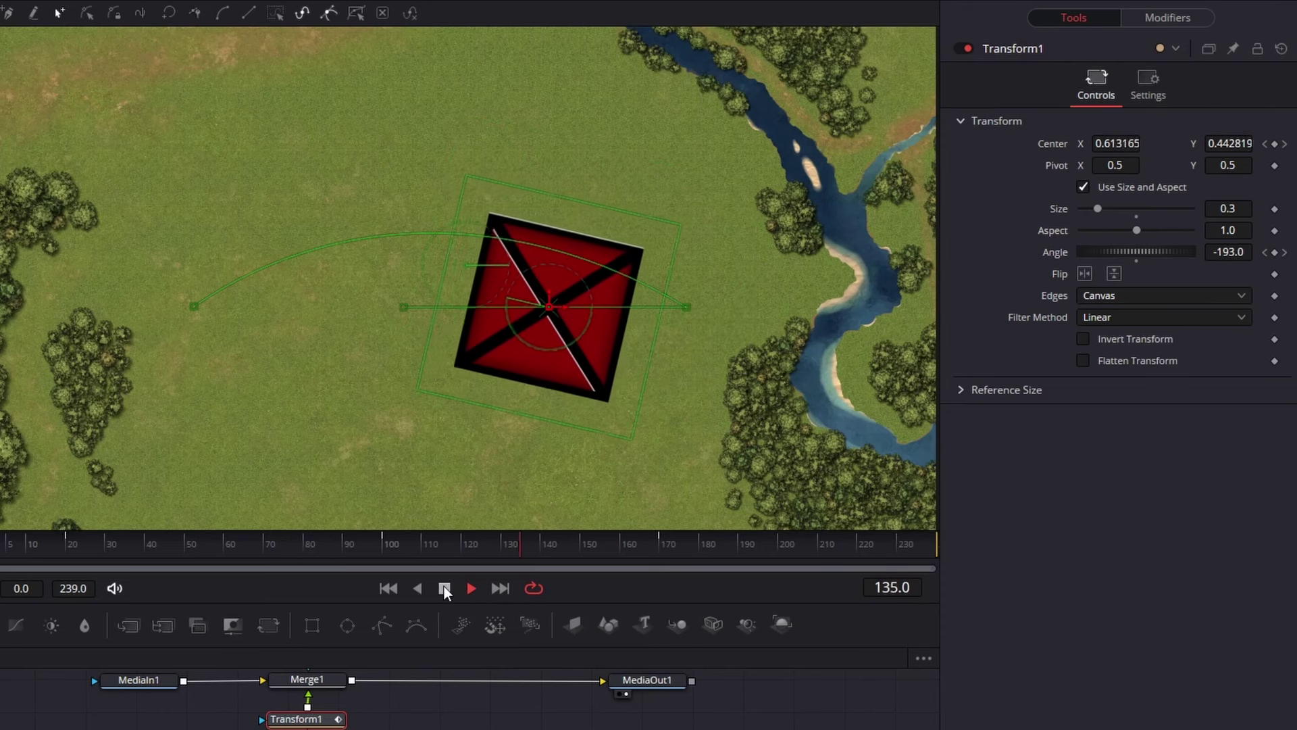
left_click(444, 588)
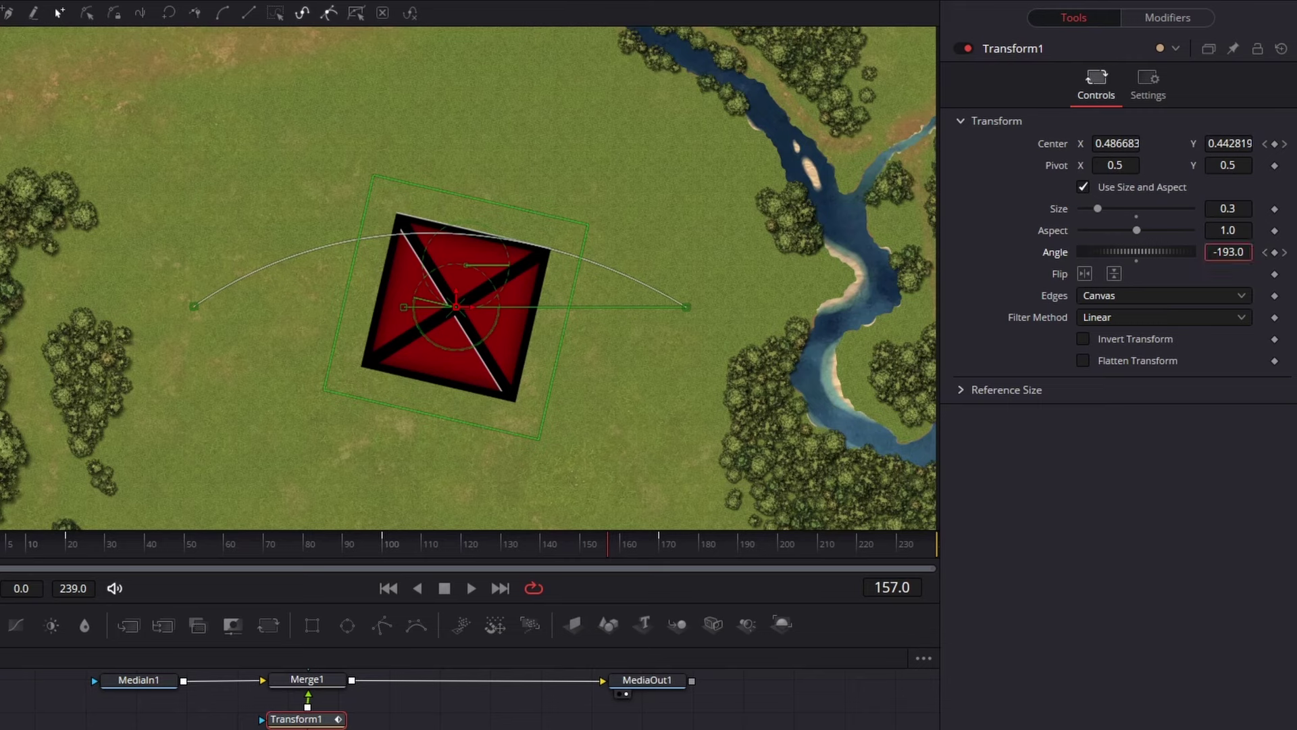
Round off the sharp turning point where the outward and return paths meet by reshaping both of its handles.
scroll(689, 309, "up", 6)
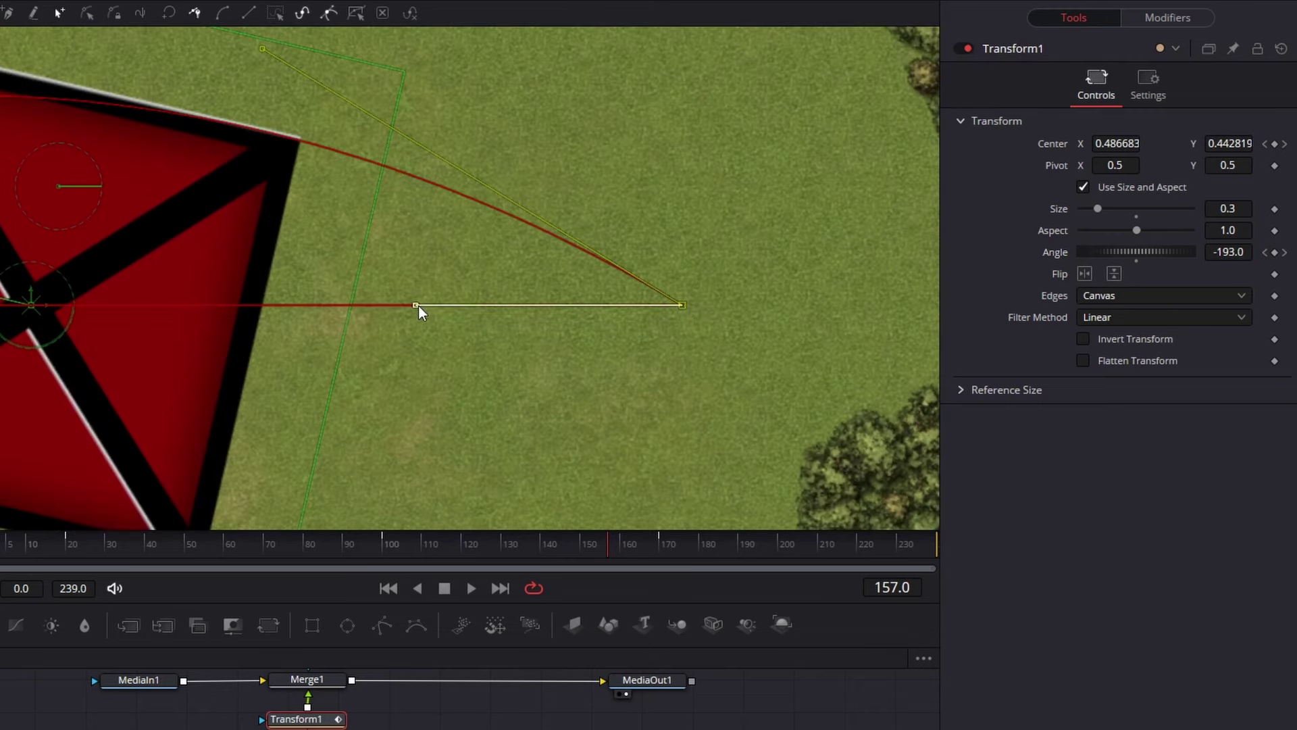
left_click_drag(417, 305, 687, 458)
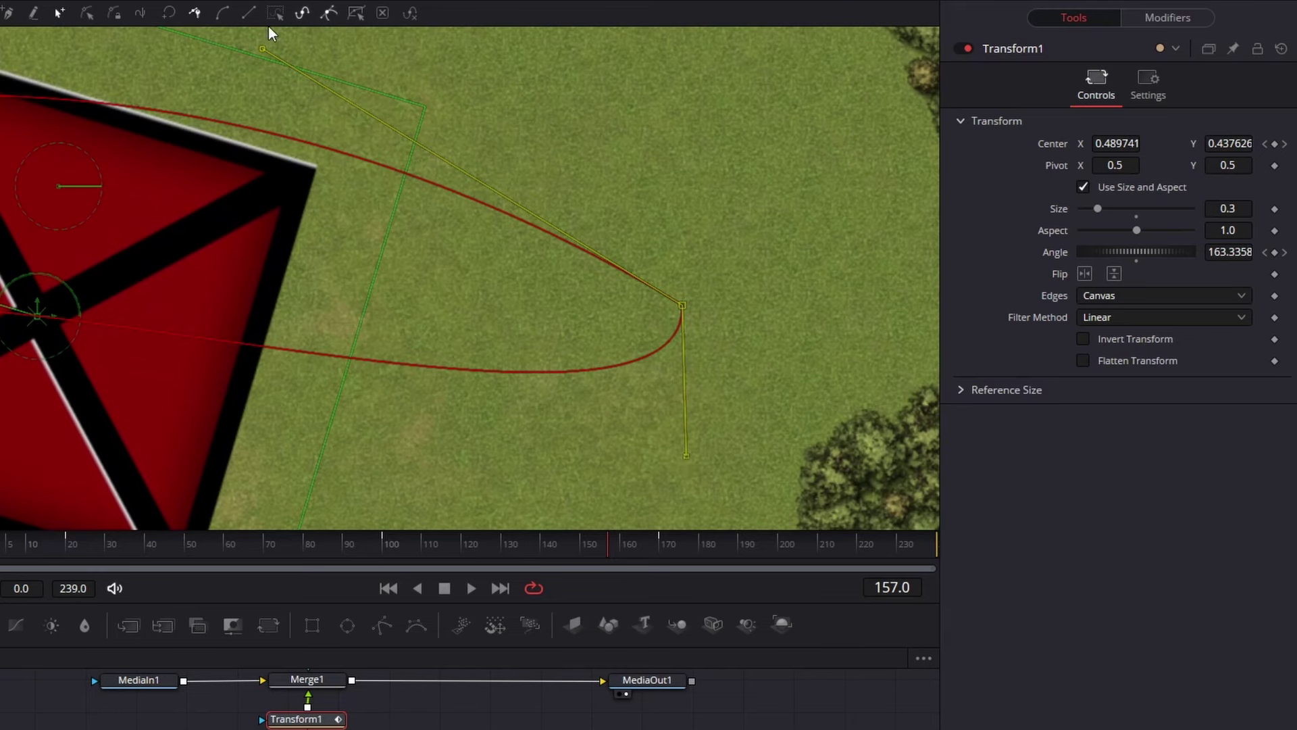
left_click_drag(271, 49, 693, 125)
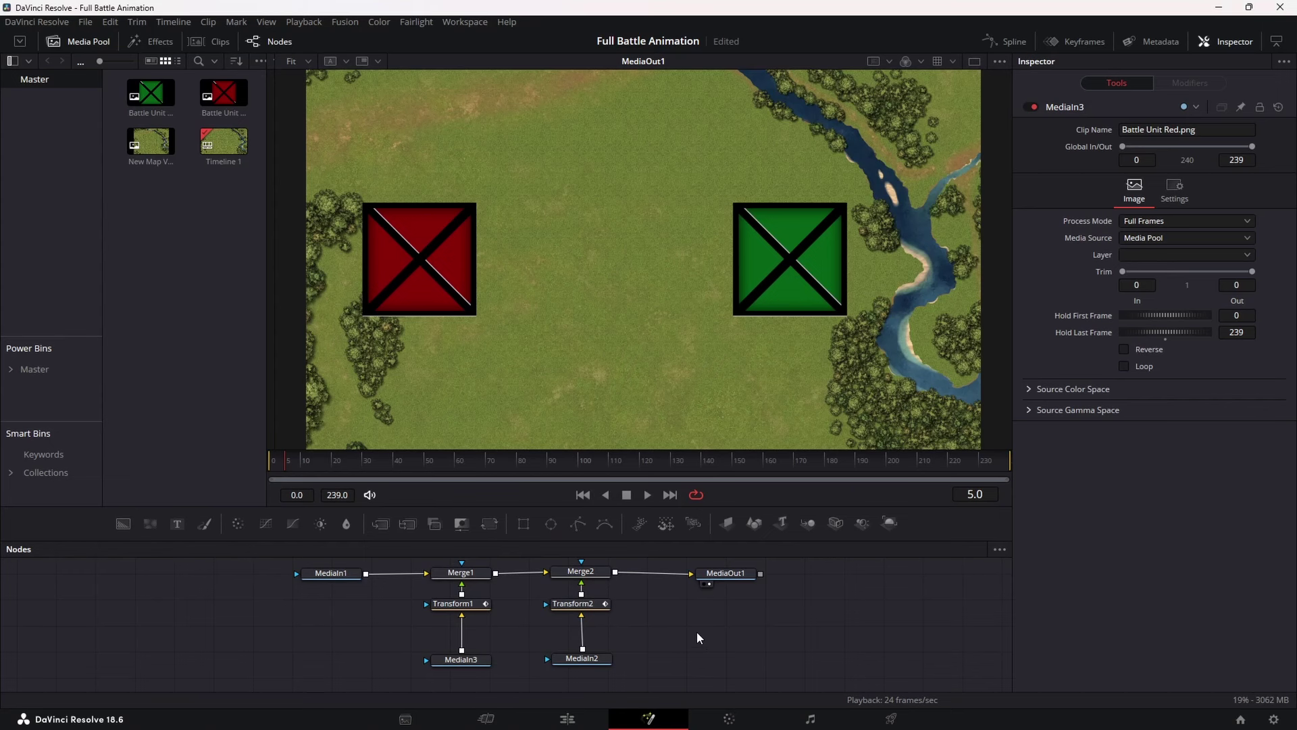
Insert a Camera Shake node between the red unit's MediaIn3 and Transform1 and preview the effect.
left_click(477, 660)
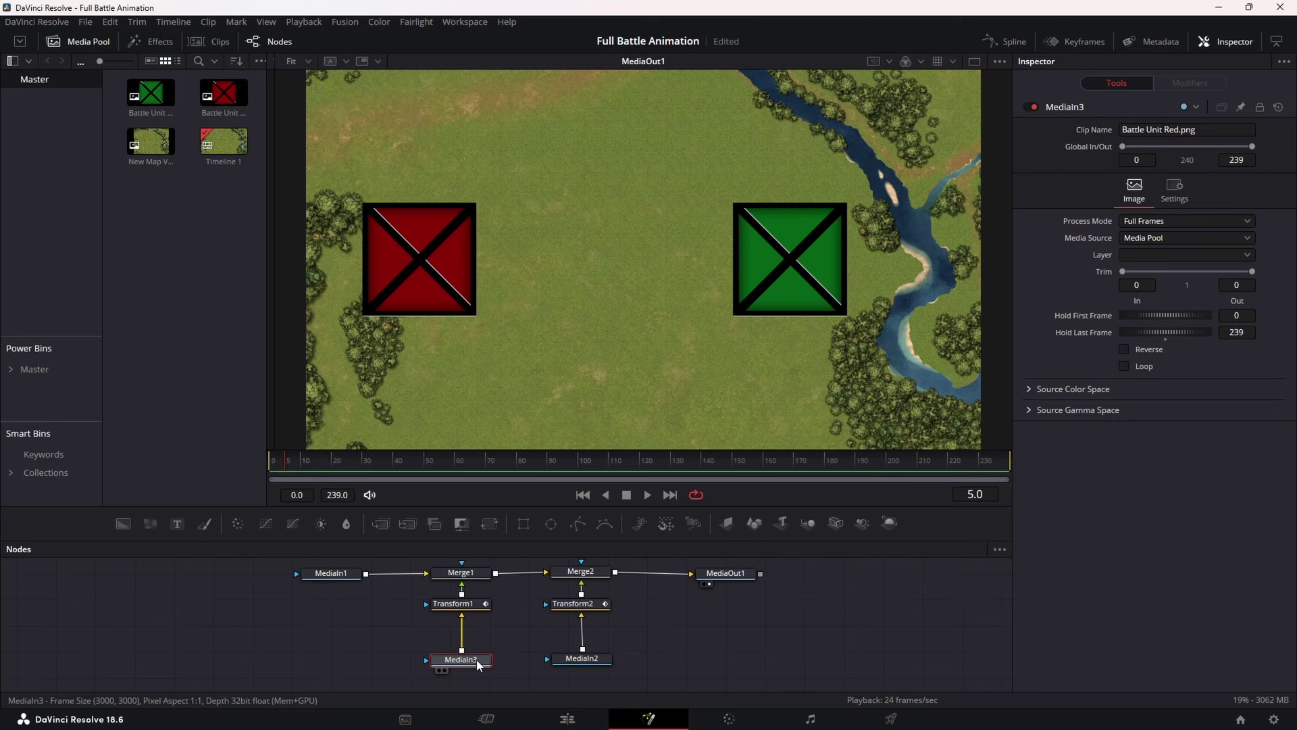
key("shift+space")
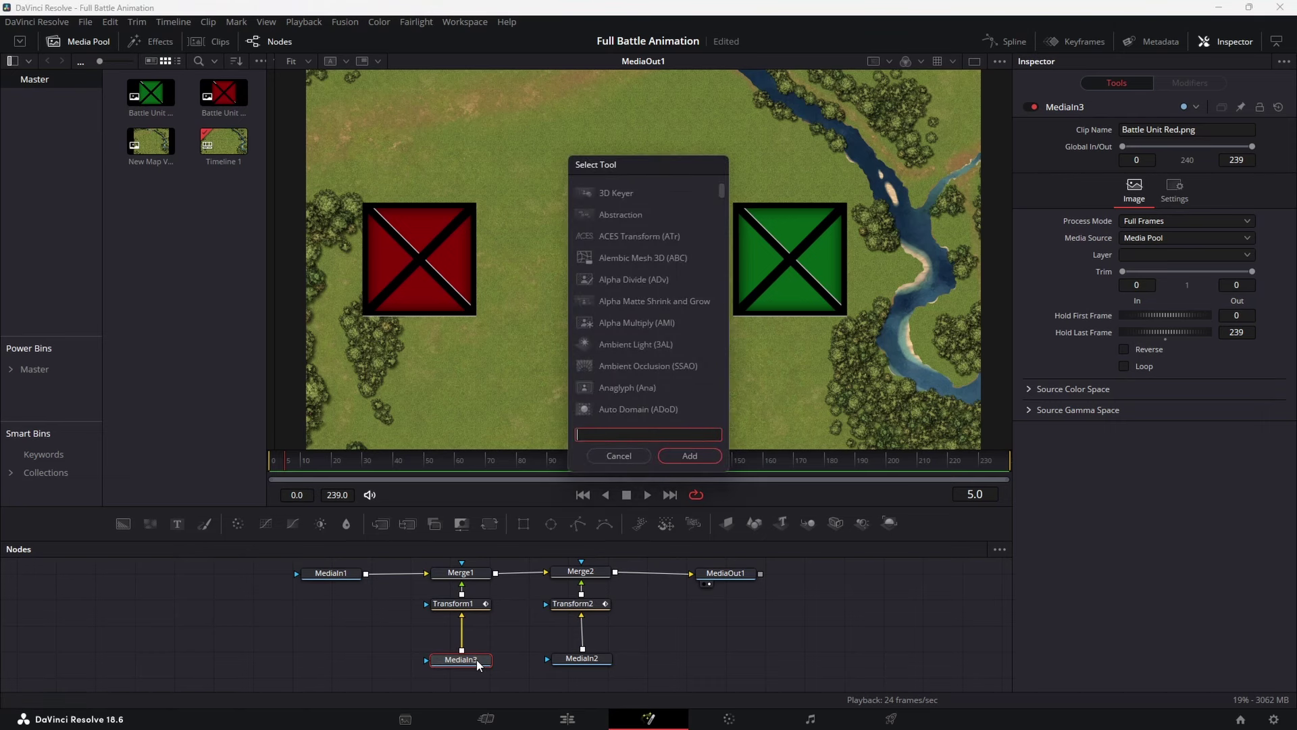
type("shake")
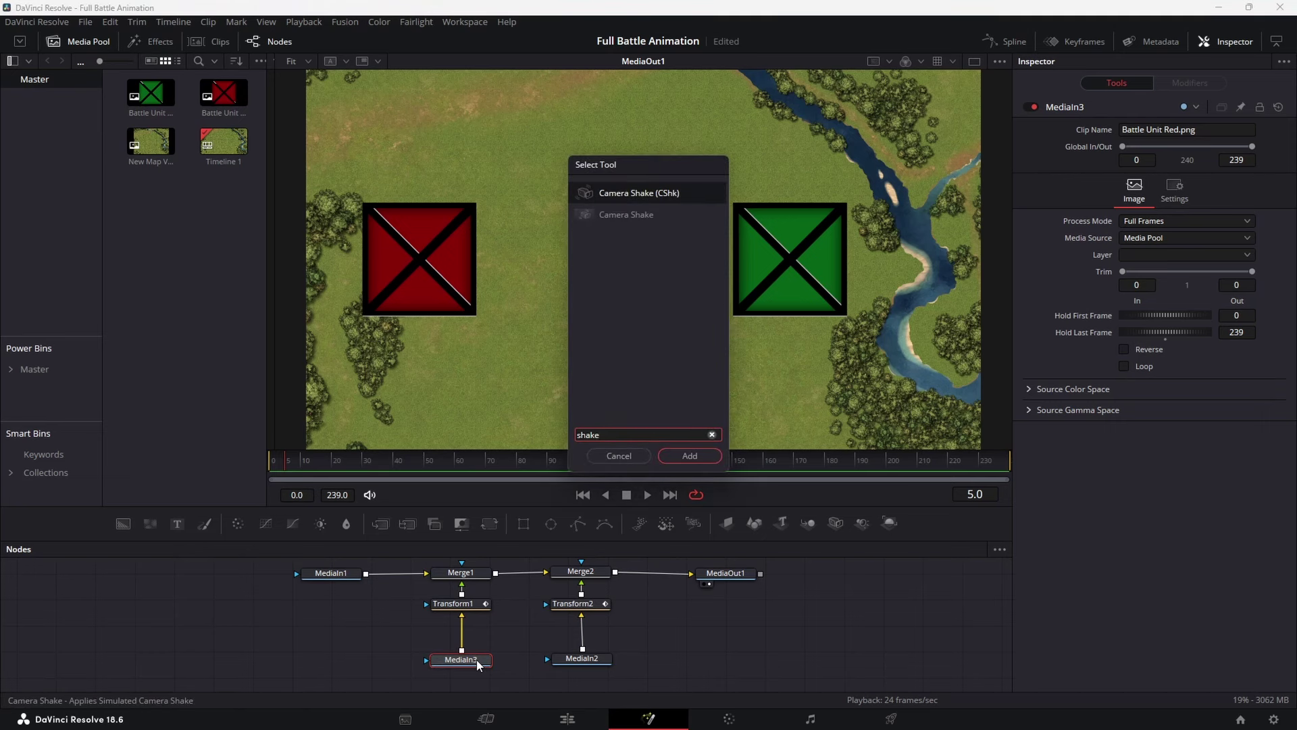
key("Return")
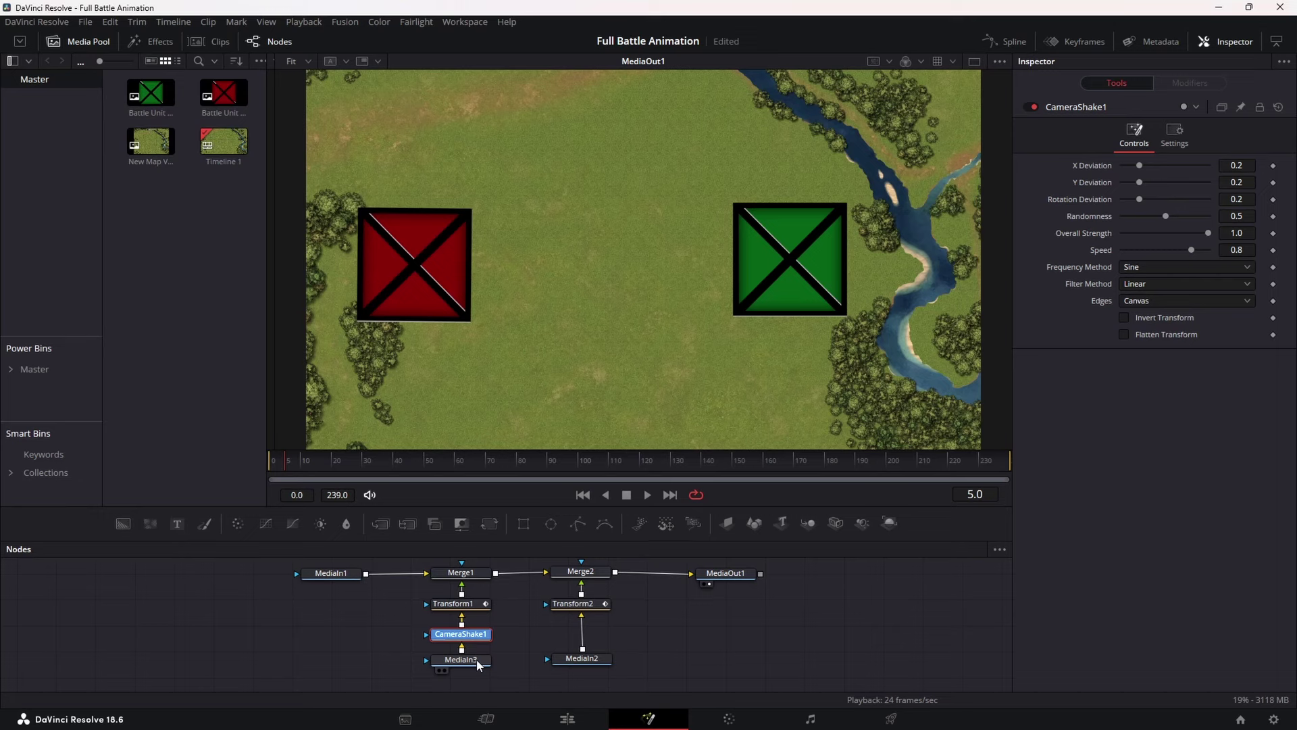
left_click(627, 495)
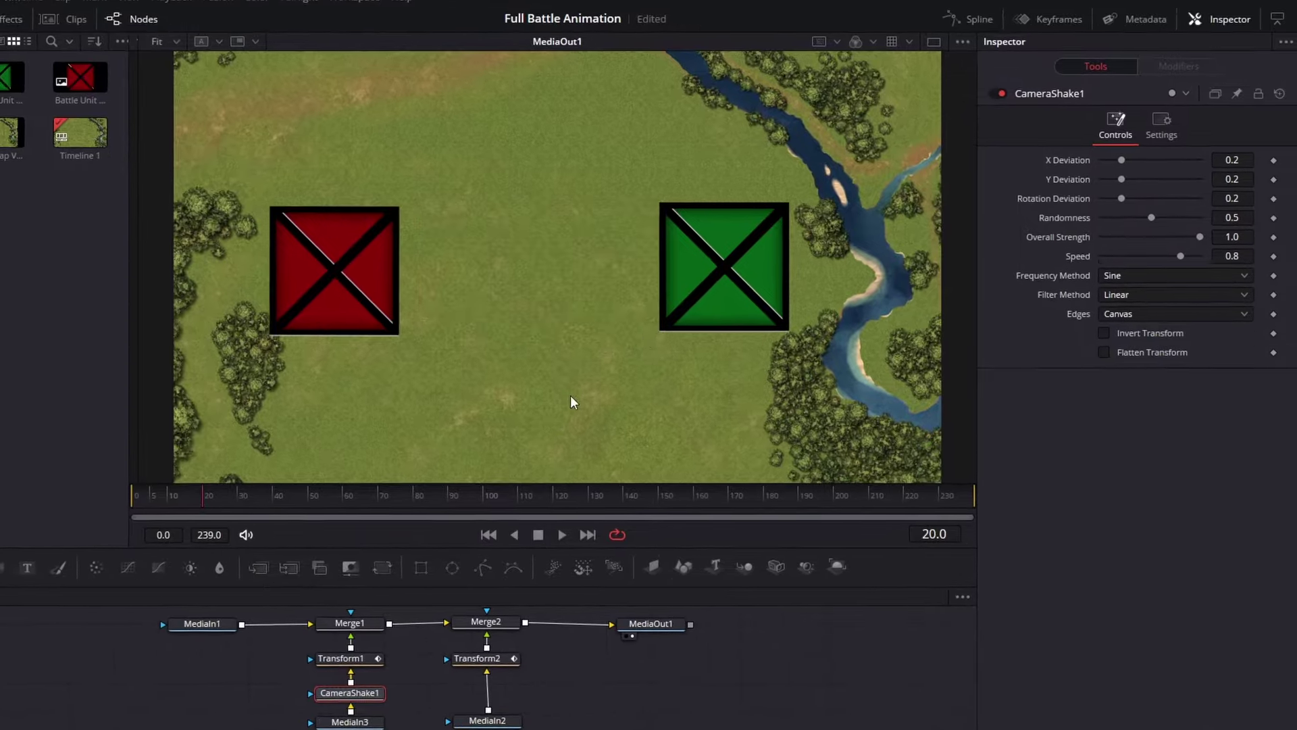
Set the shake's X Deviation to 0.047, Y Deviation to 0.055, Rotation Deviation to 0.063 and Randomness to 1.0, and preview it.
left_click_drag(1122, 160, 1214, 225)
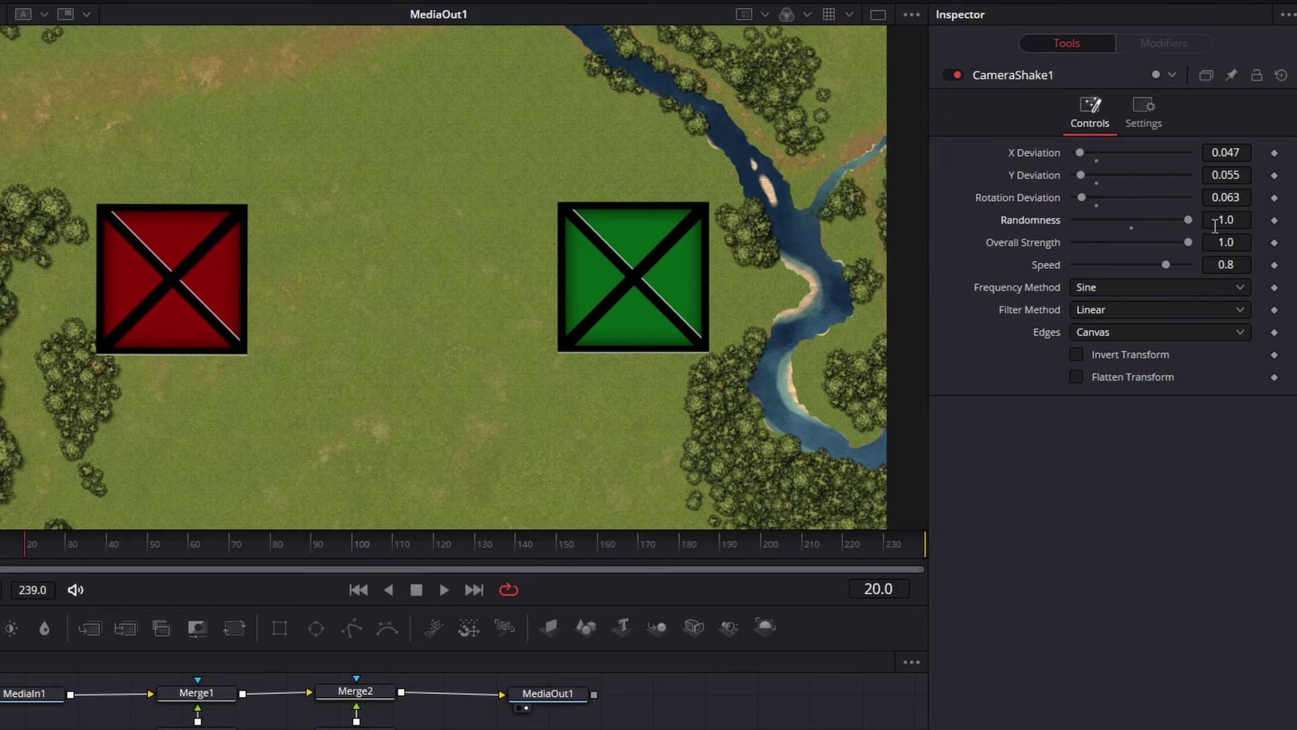
left_click(444, 590)
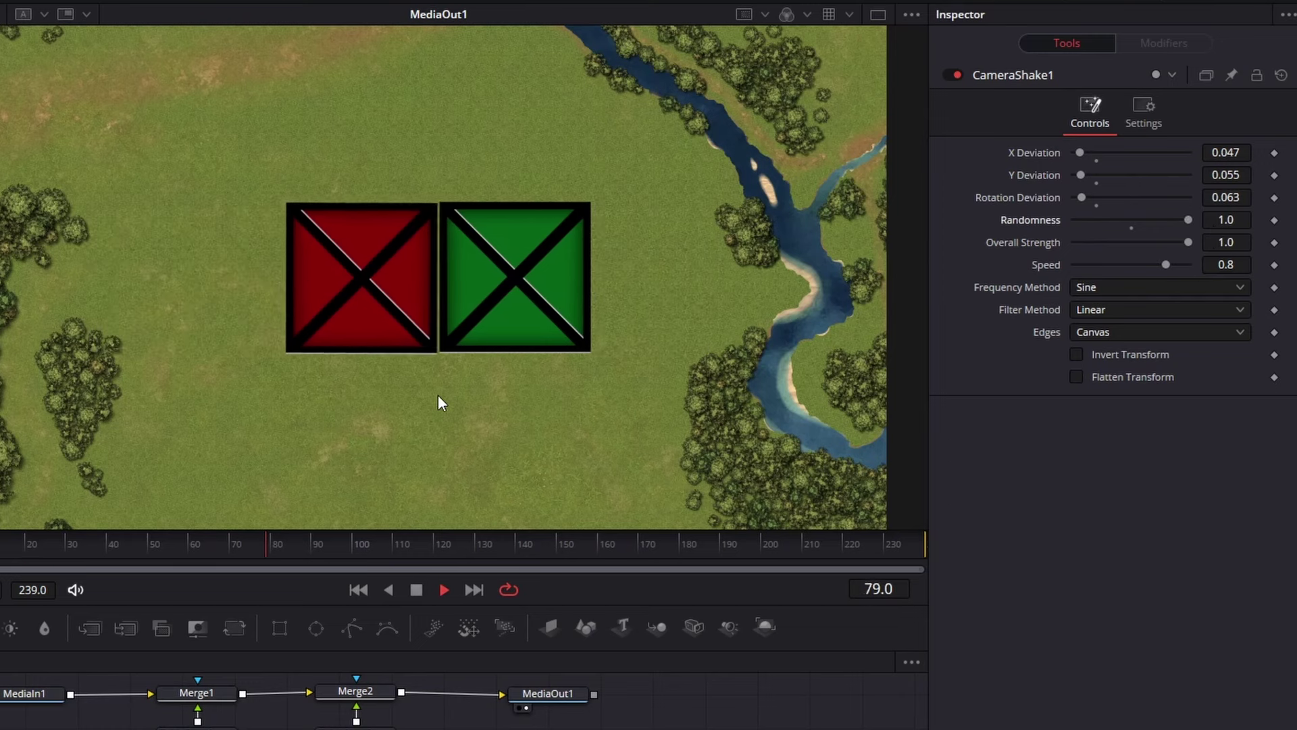
left_click(418, 590)
Keyframe the shake's Overall Strength at 1.0 on frame 170 and reduce it to its minimum at frame 200.
left_click(761, 544)
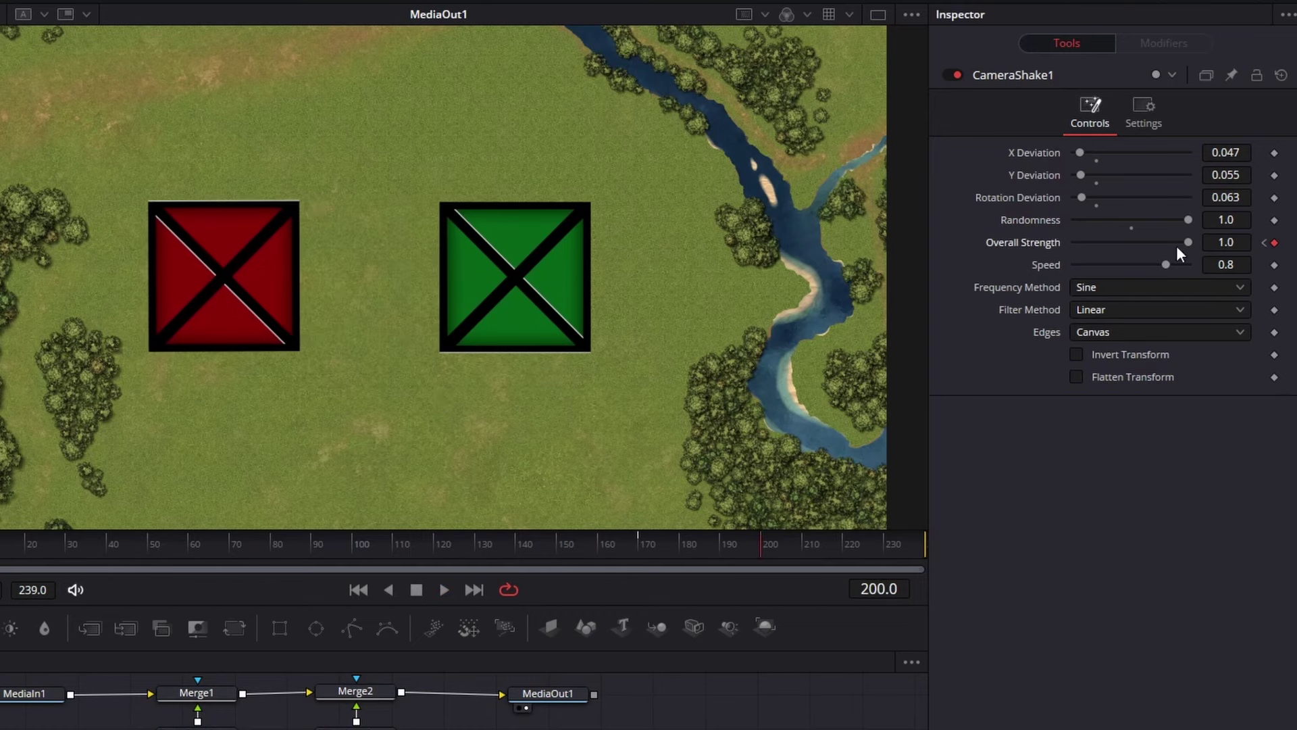
left_click_drag(1187, 242, 1049, 246)
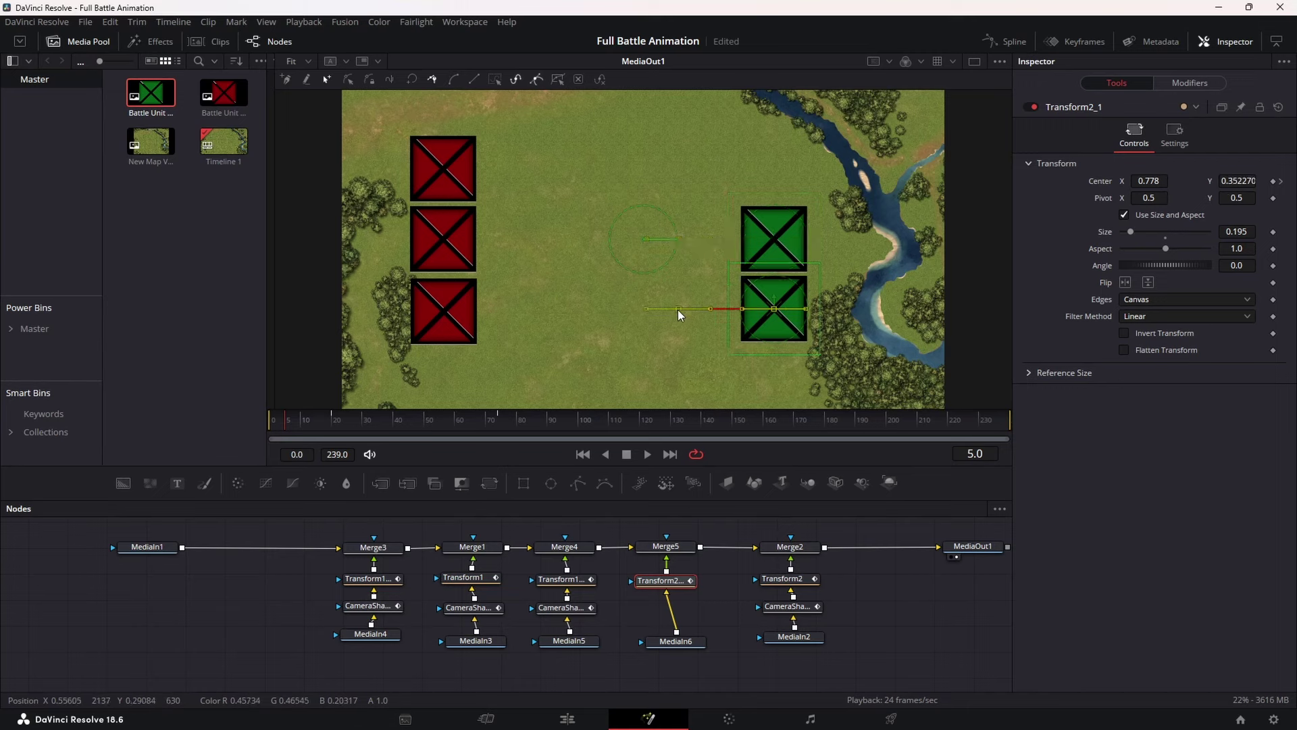
Paste a copied unit node into the composition and place it beside the Merge2 branch.
key("ctrl+v")
left_click(915, 607)
left_click_drag(917, 613, 896, 592)
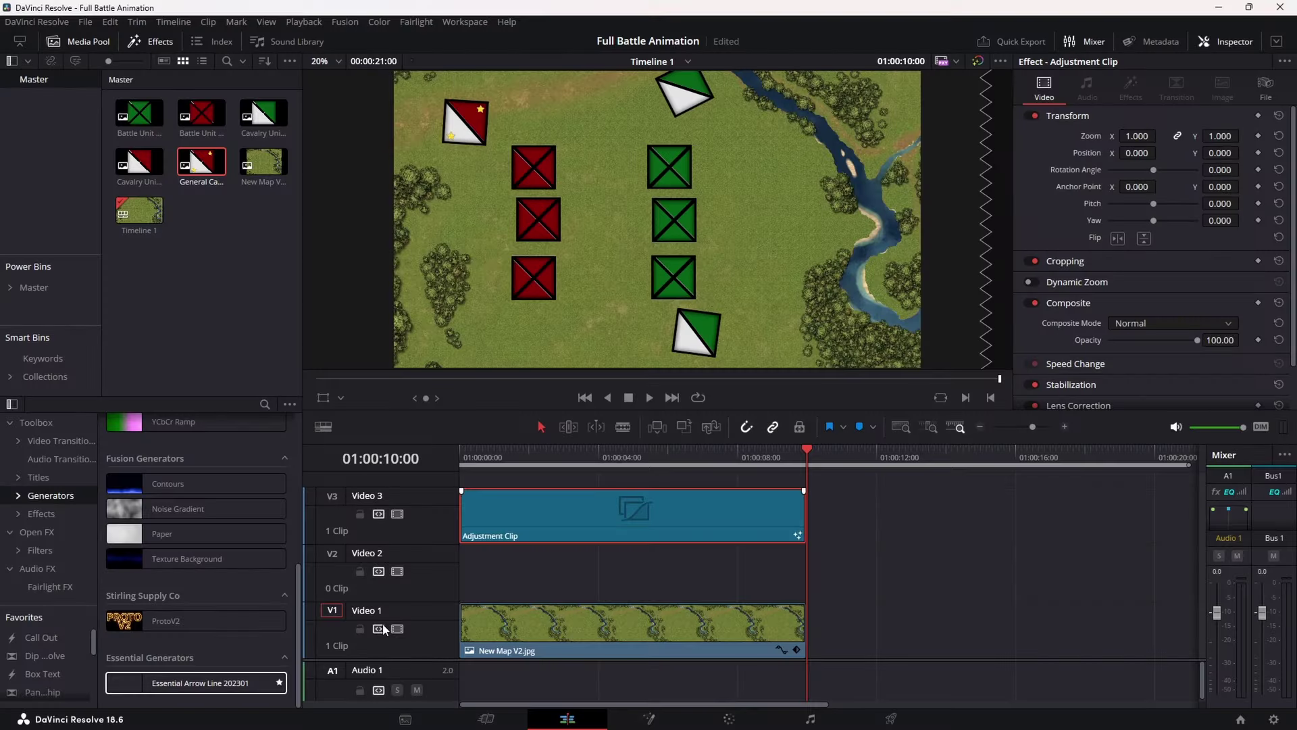
Place the Essential Arrow Line 202301 generator on the Video 2 track below the adjustment clip and select it.
left_click_drag(200, 682, 501, 574)
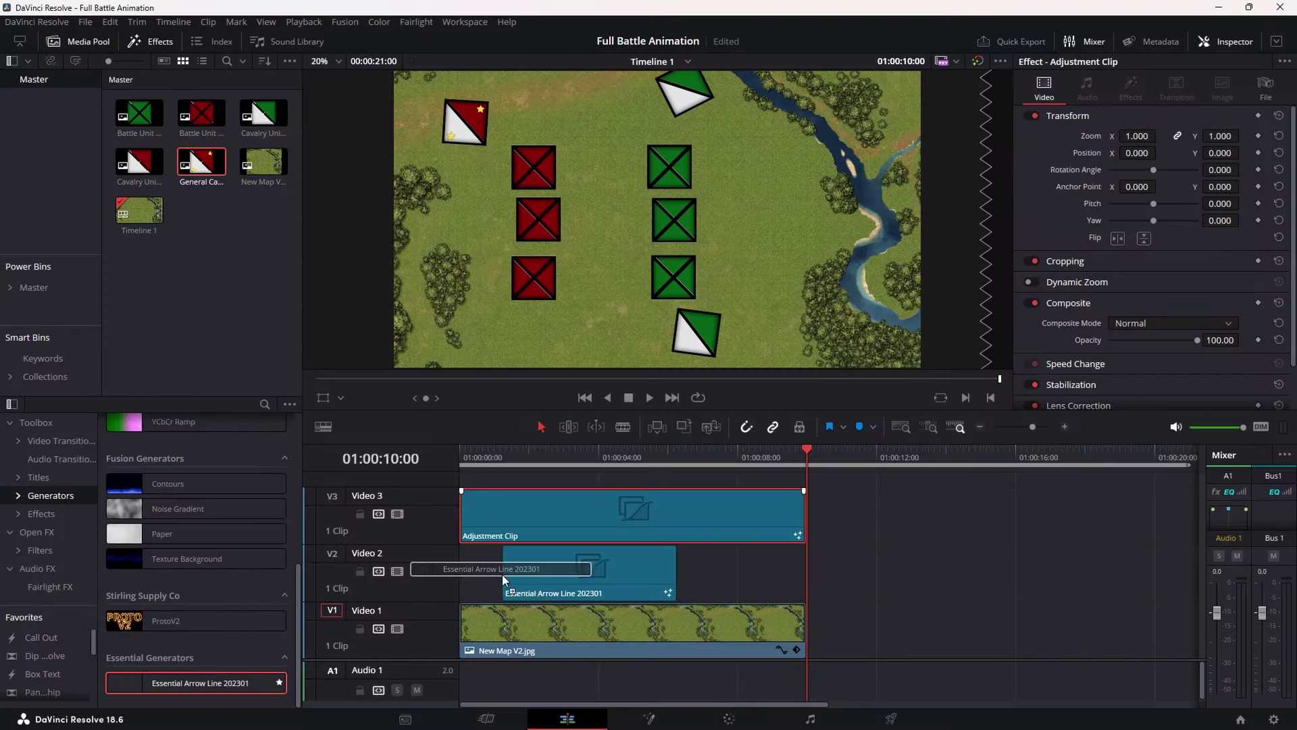
left_click(639, 568)
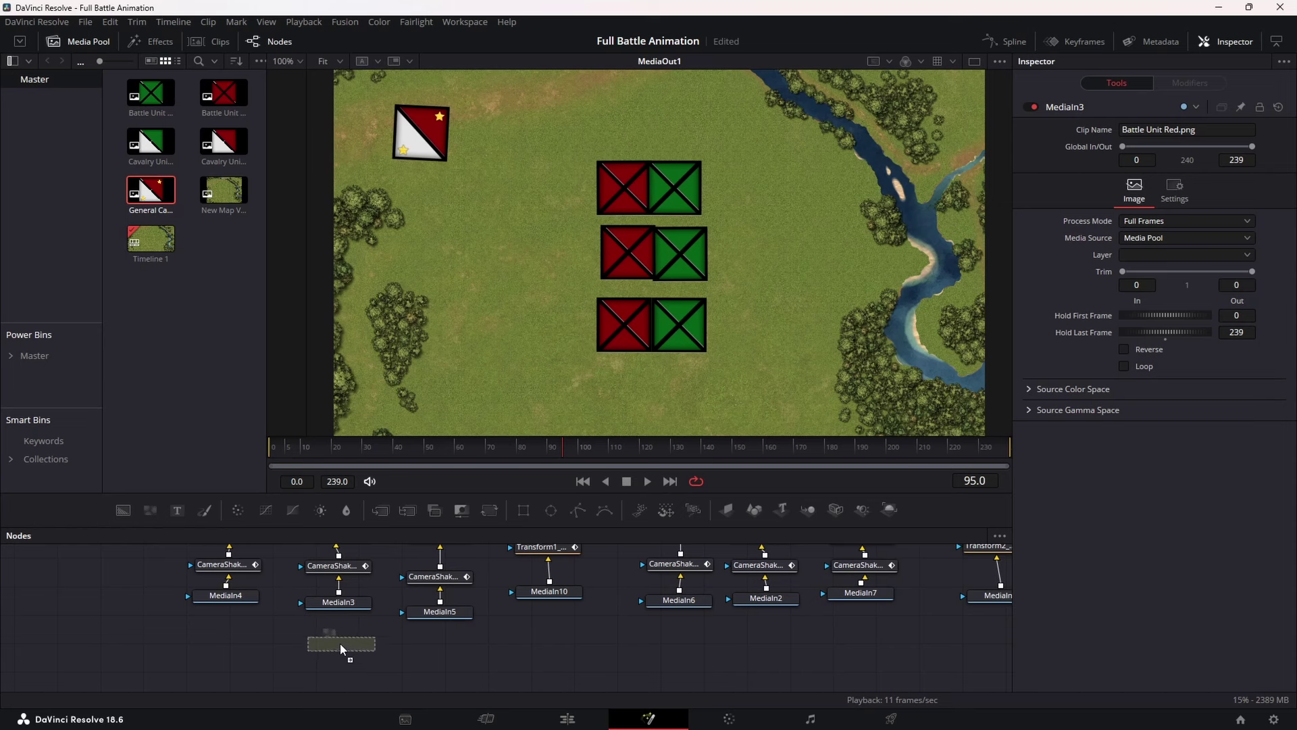
Add a Fast Noise node below the red unit's MediaIn3 and connect its output to MediaIn3.
left_click_drag(339, 643, 363, 615)
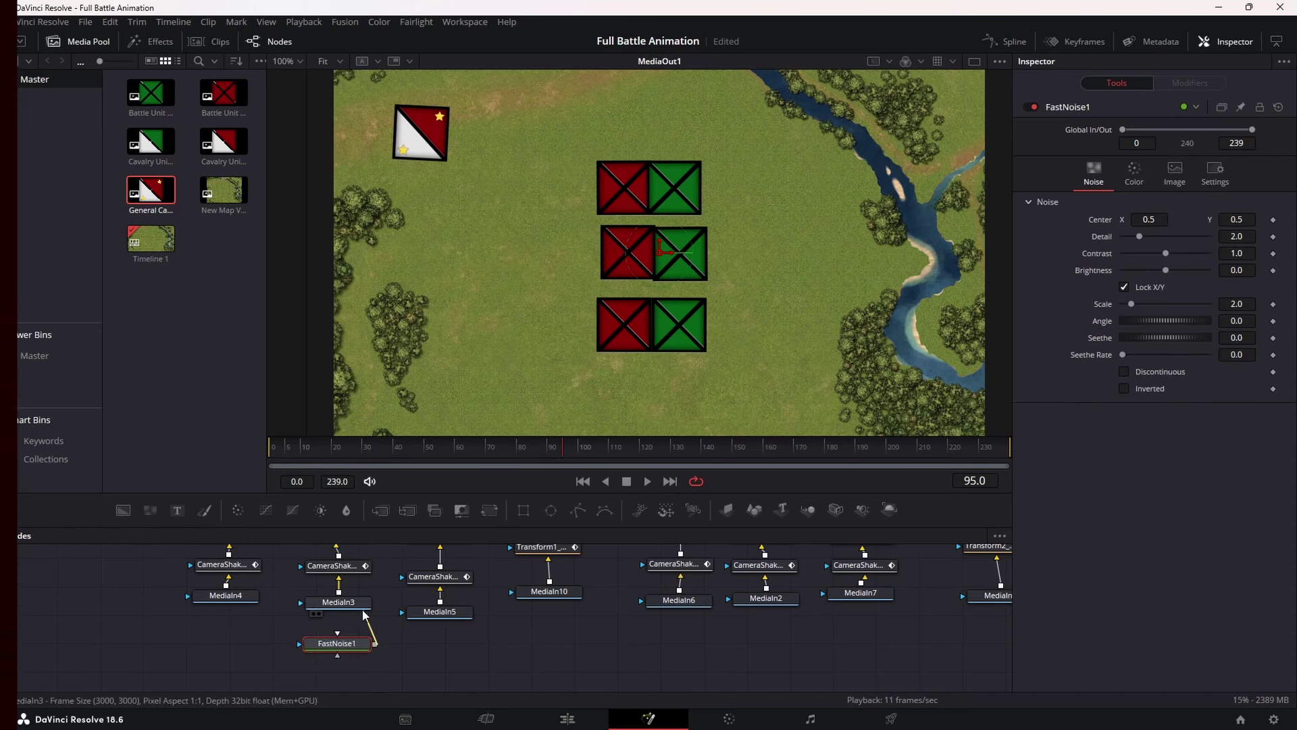
left_click_drag(363, 615, 361, 612)
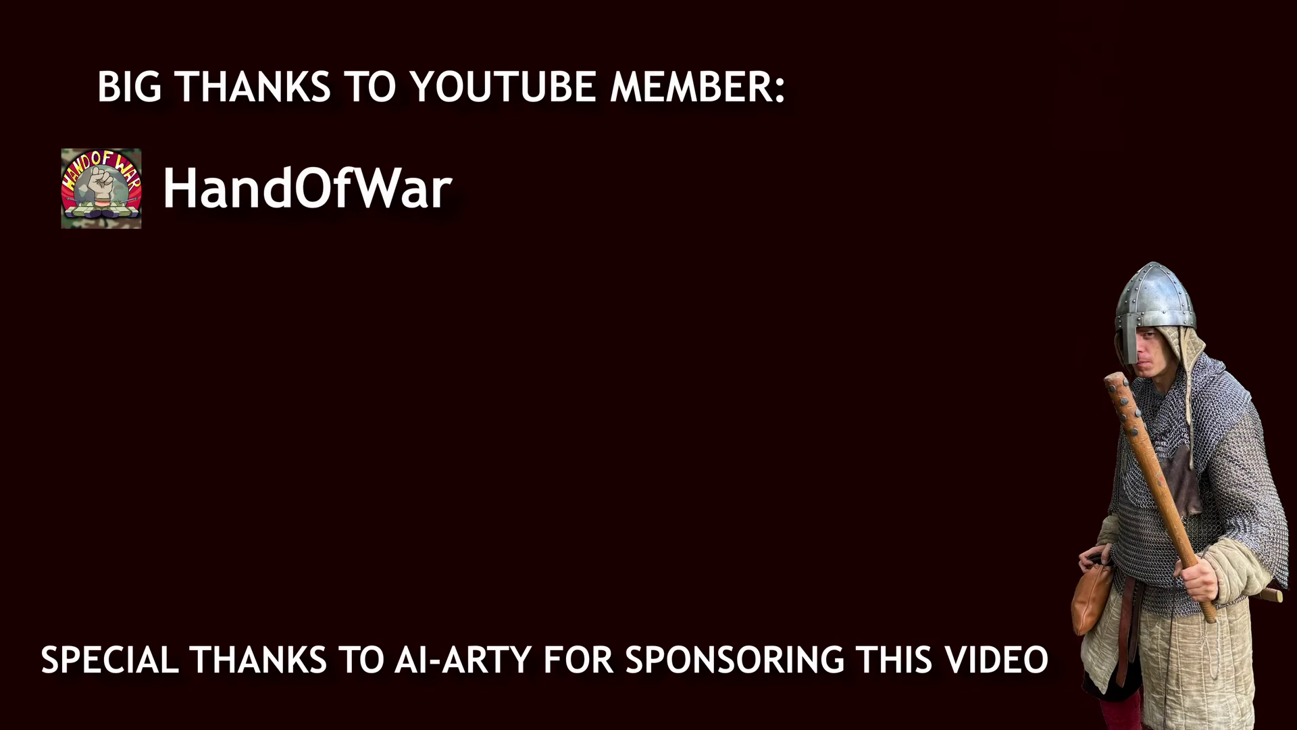